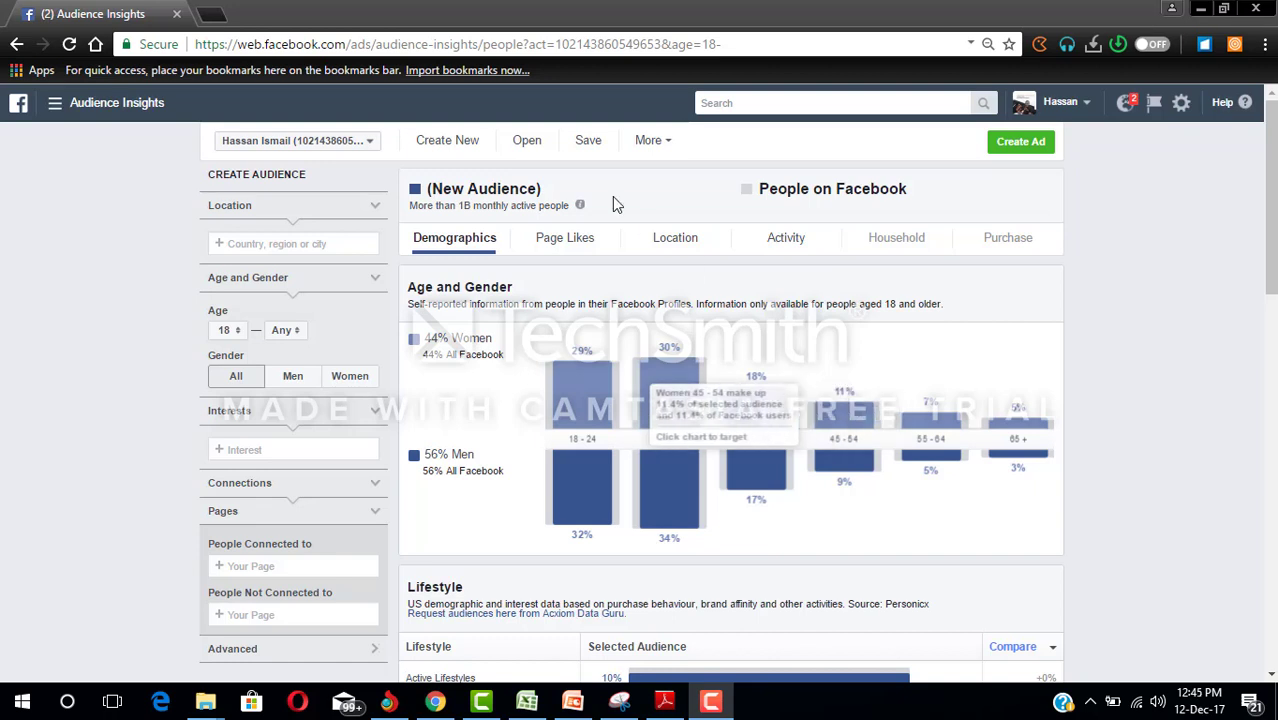
Set the audience location to the country Nigeria.
click(294, 243)
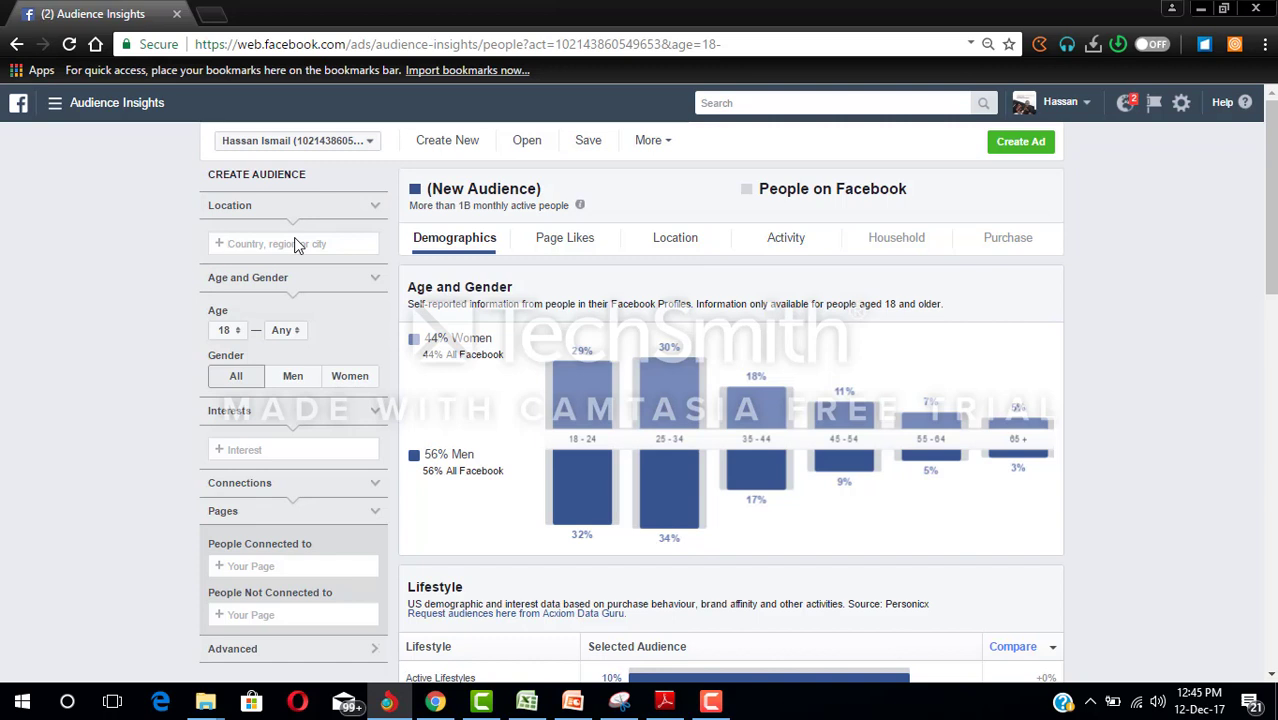
text(nigeria)
click(257, 244)
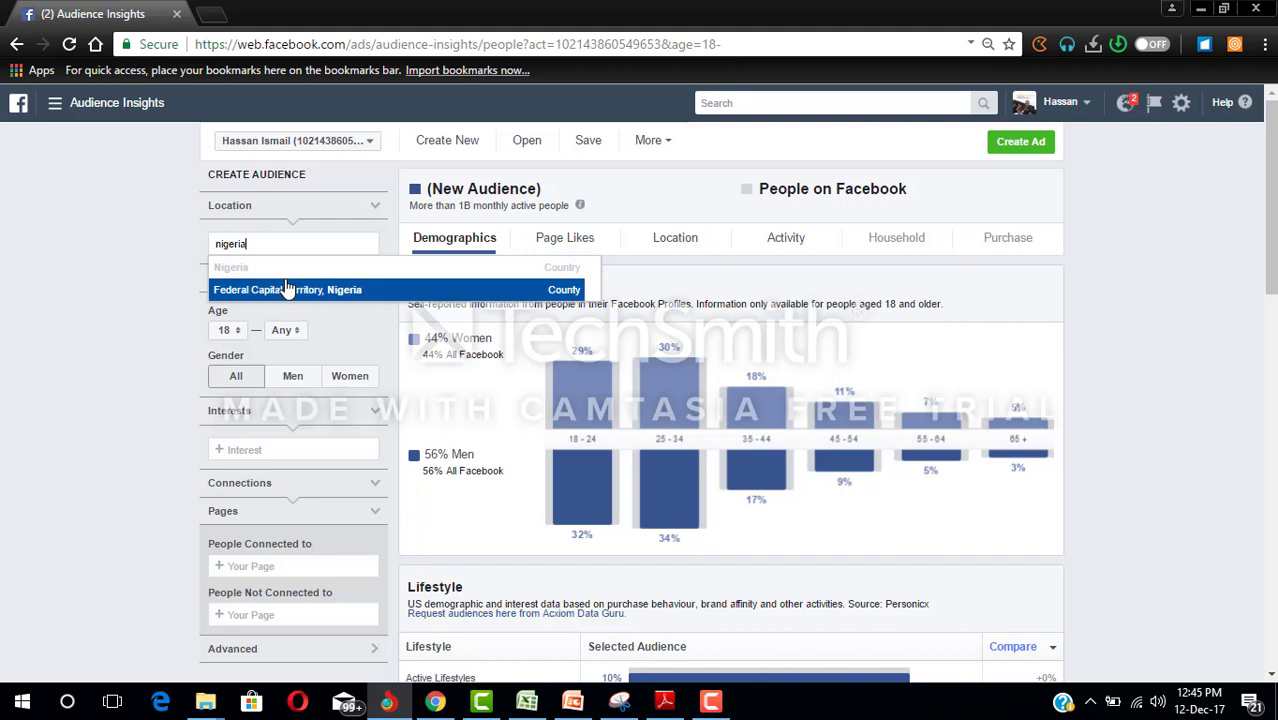
click(271, 274)
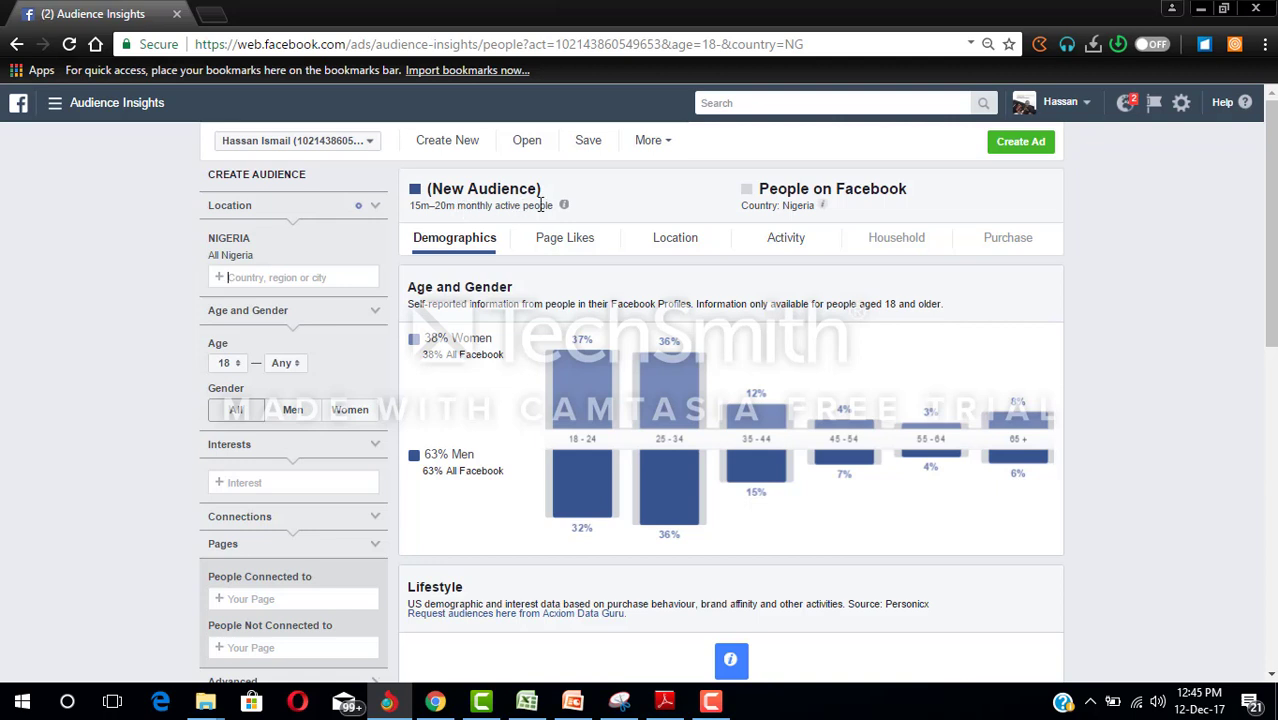
Add Real estate development and Real estate investing as the audience's interests.
scroll(1273, 230, down, 2)
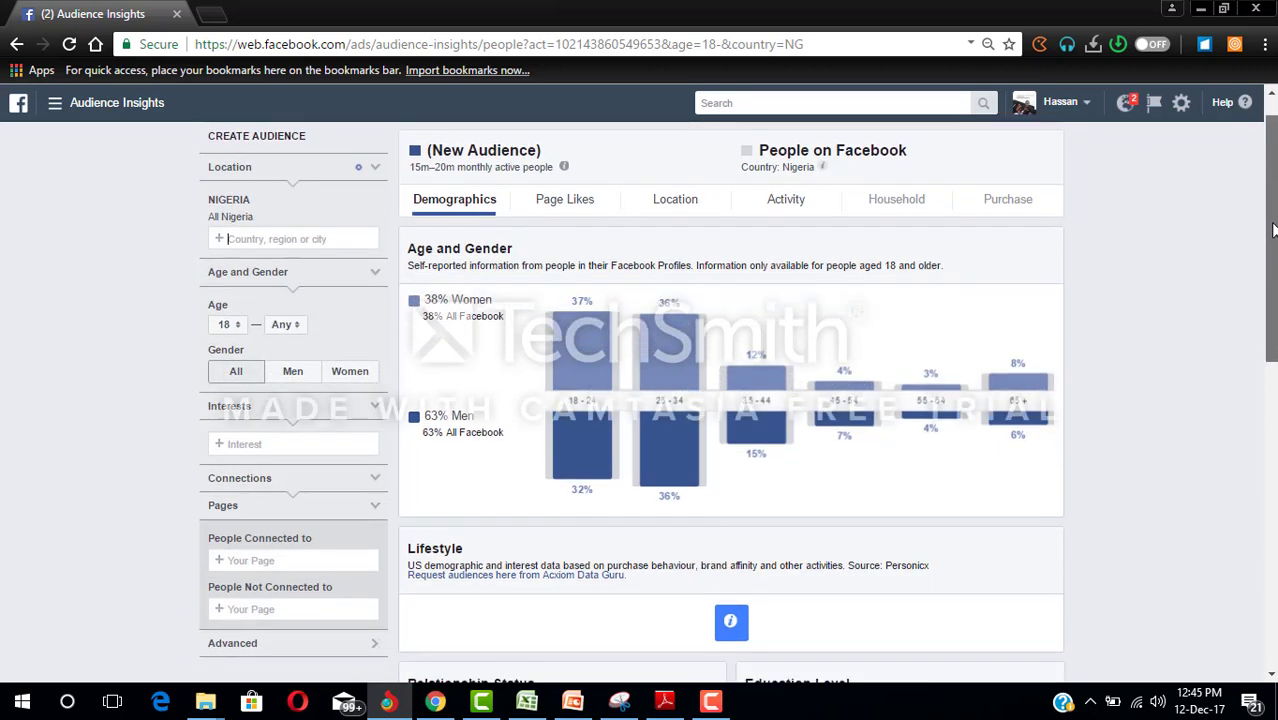
drag(1273, 230, 1273, 275)
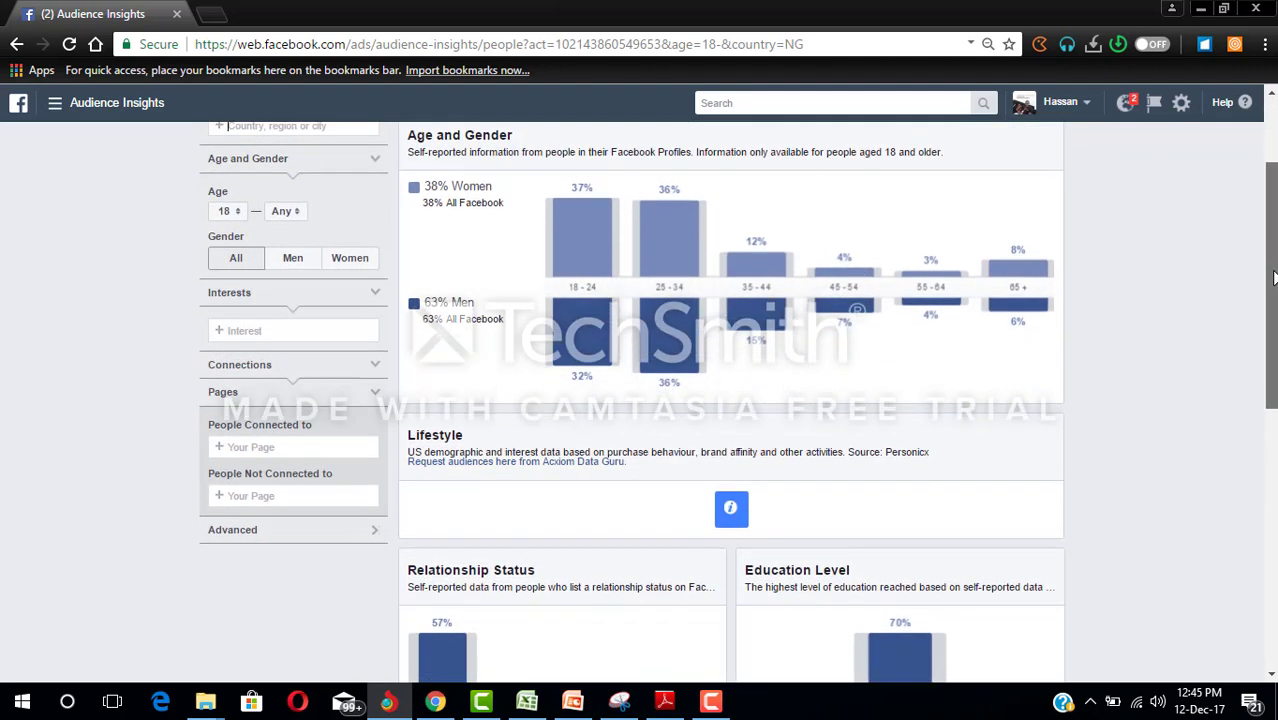
click(245, 333)
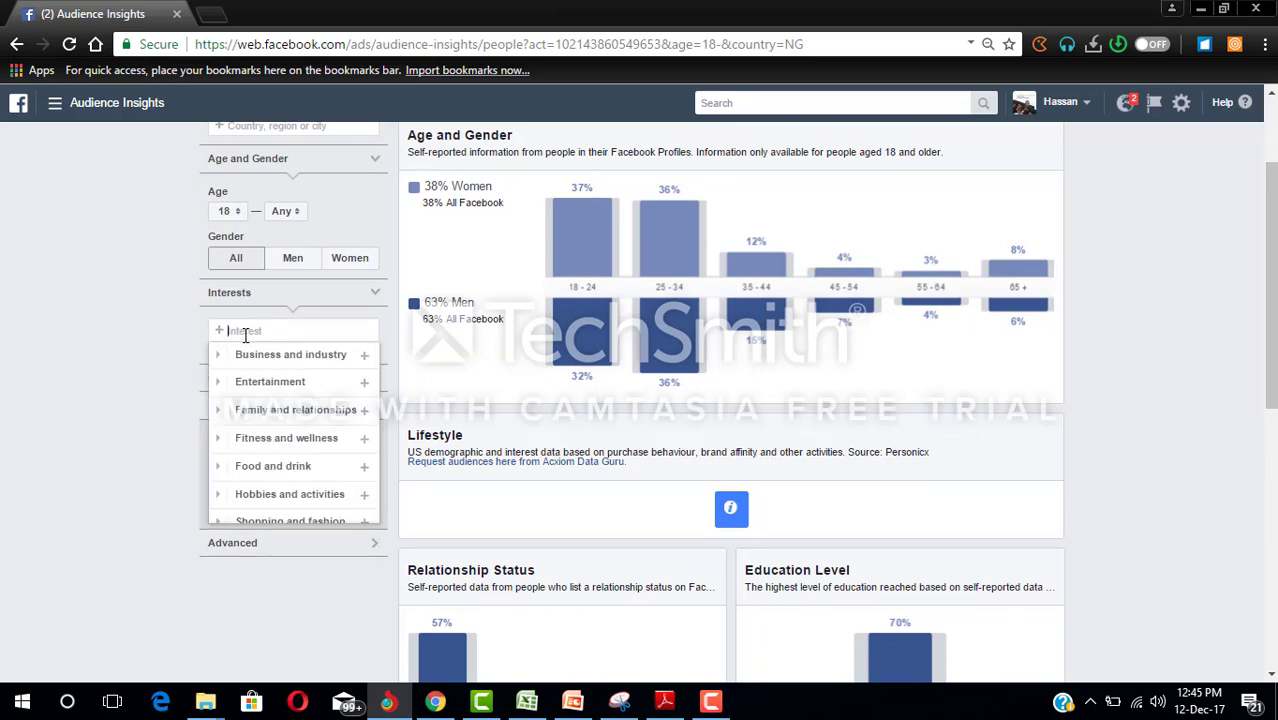
text(real estate)
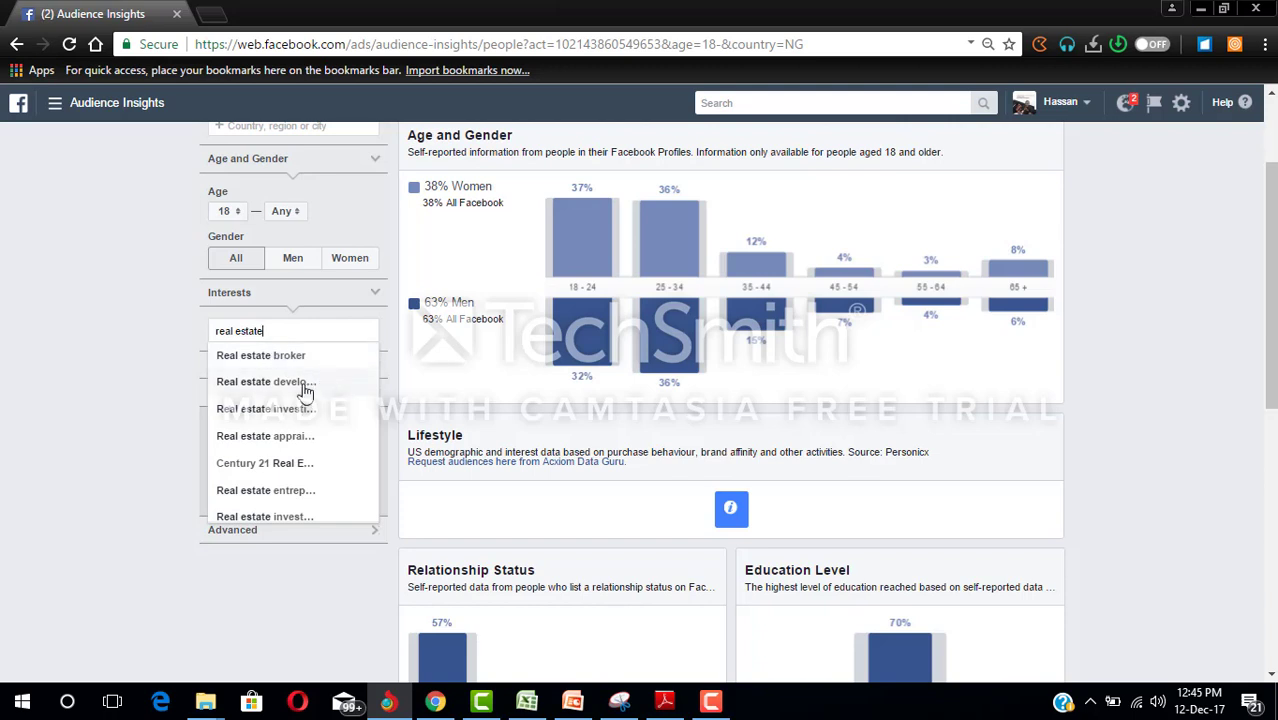
click(303, 390)
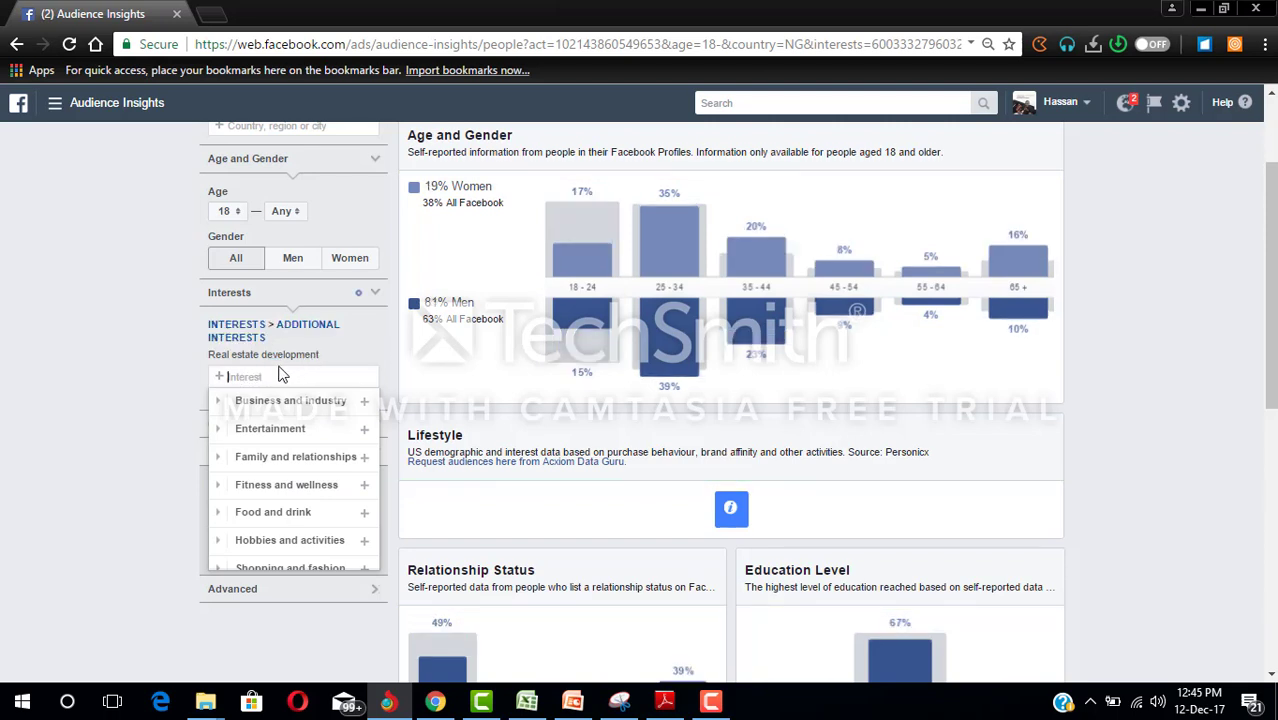
text(real estate)
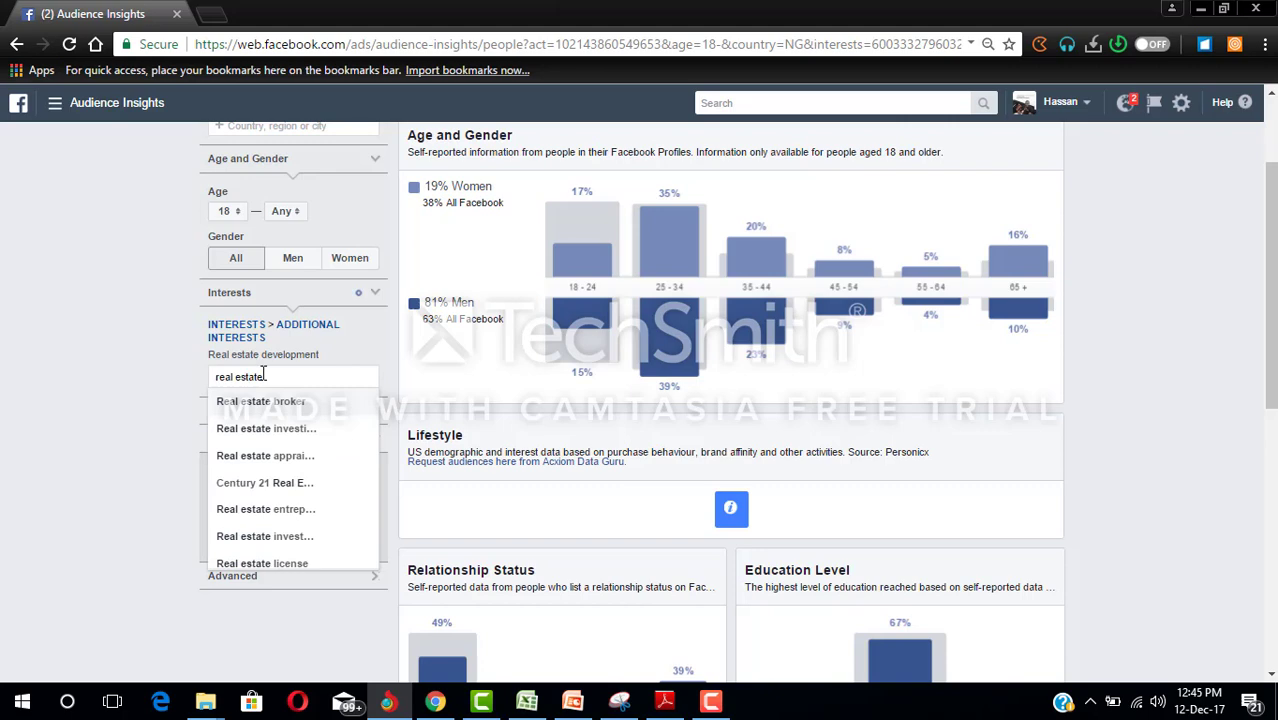
click(292, 430)
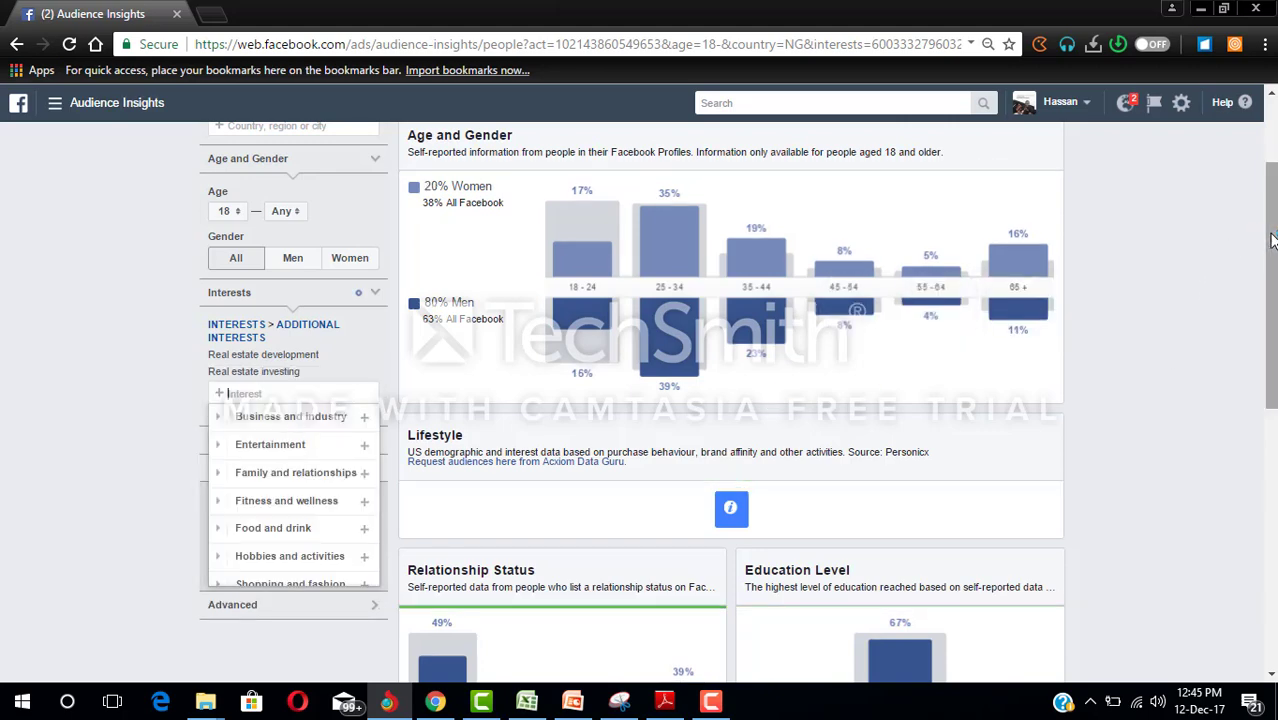
Set the audience's minimum age to 25.
scroll(1270, 240, up, 3)
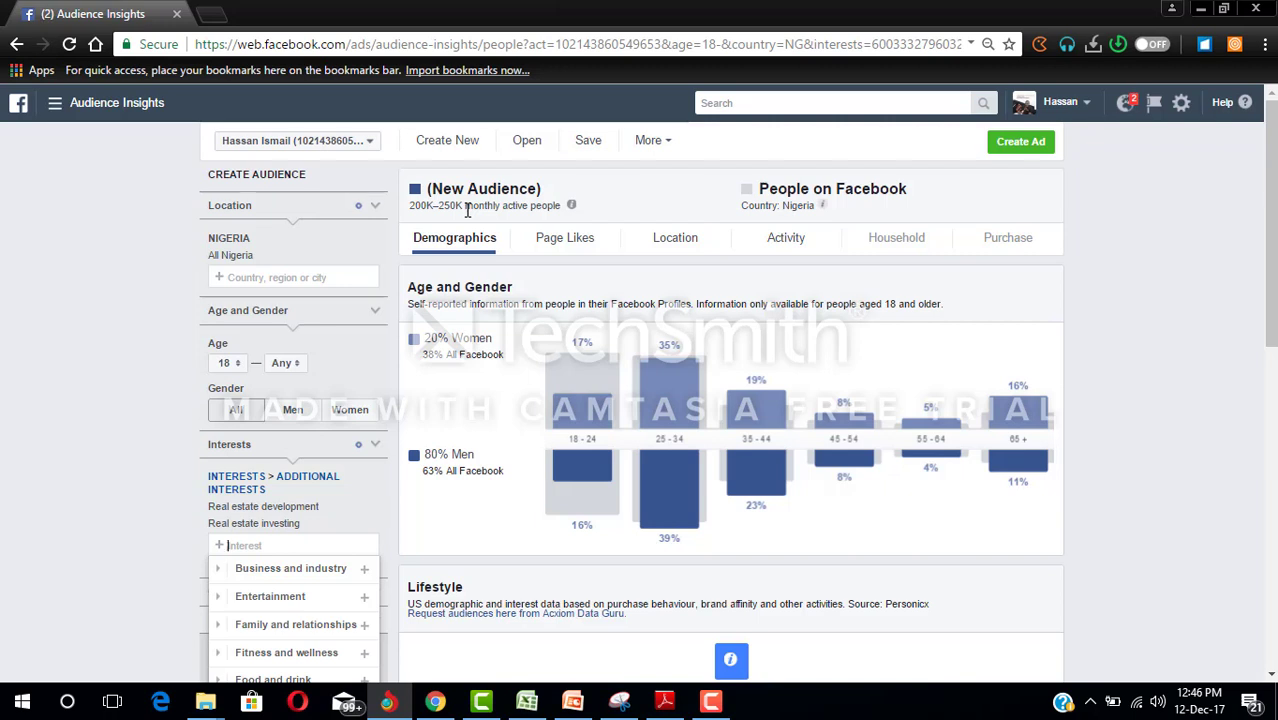
mouse_move(529, 403)
mouse_move(778, 484)
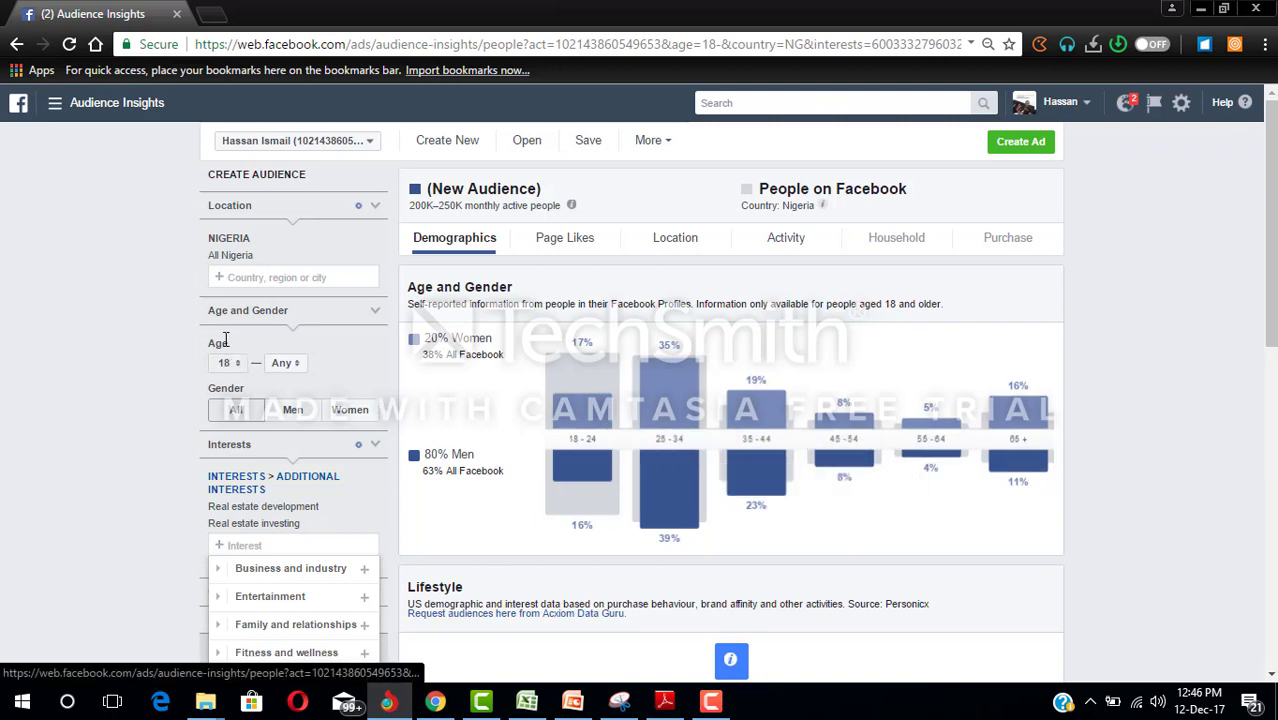
click(240, 368)
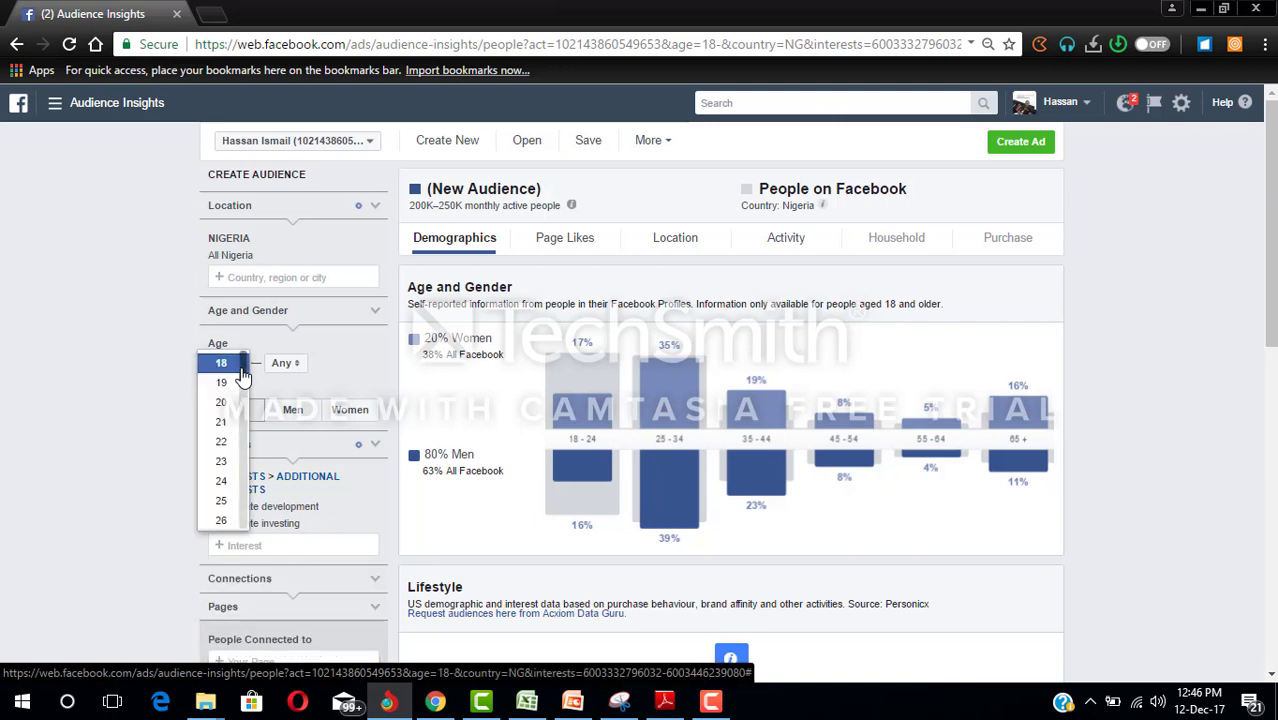
click(221, 502)
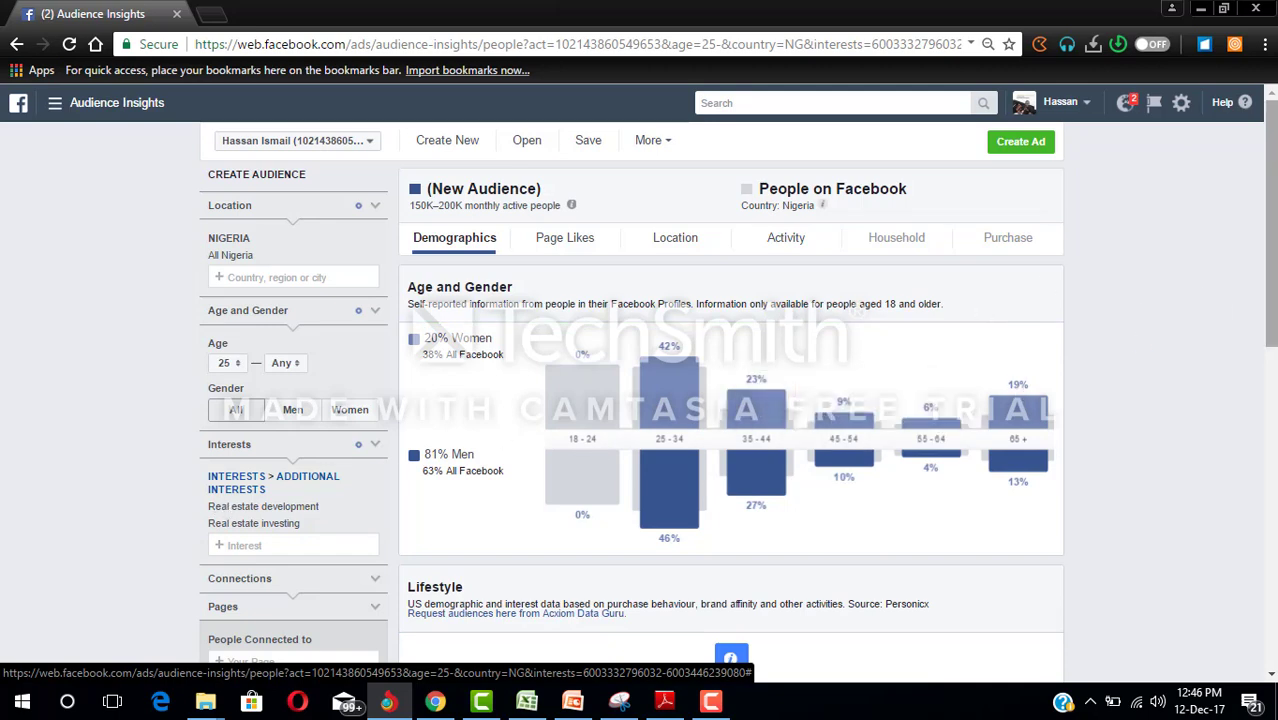
Examine the audience's relationship status and education level charts in the demographics.
drag(1272, 234, 1272, 378)
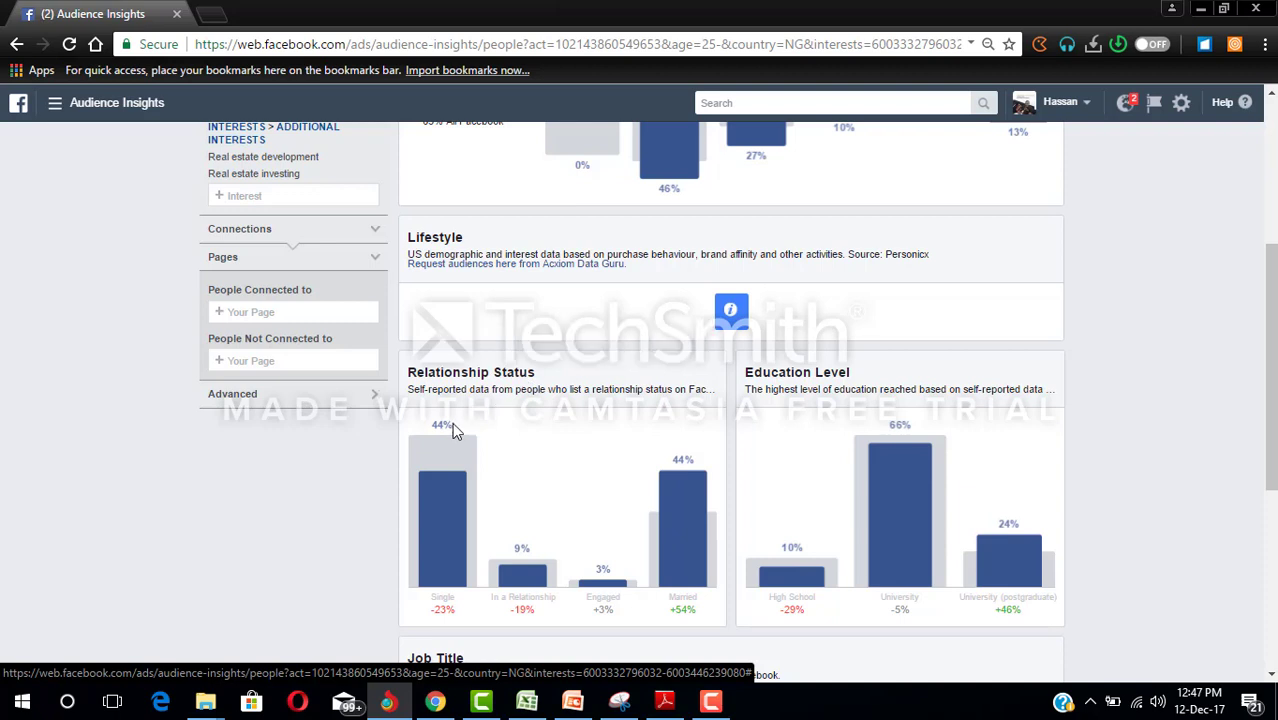
mouse_move(545, 568)
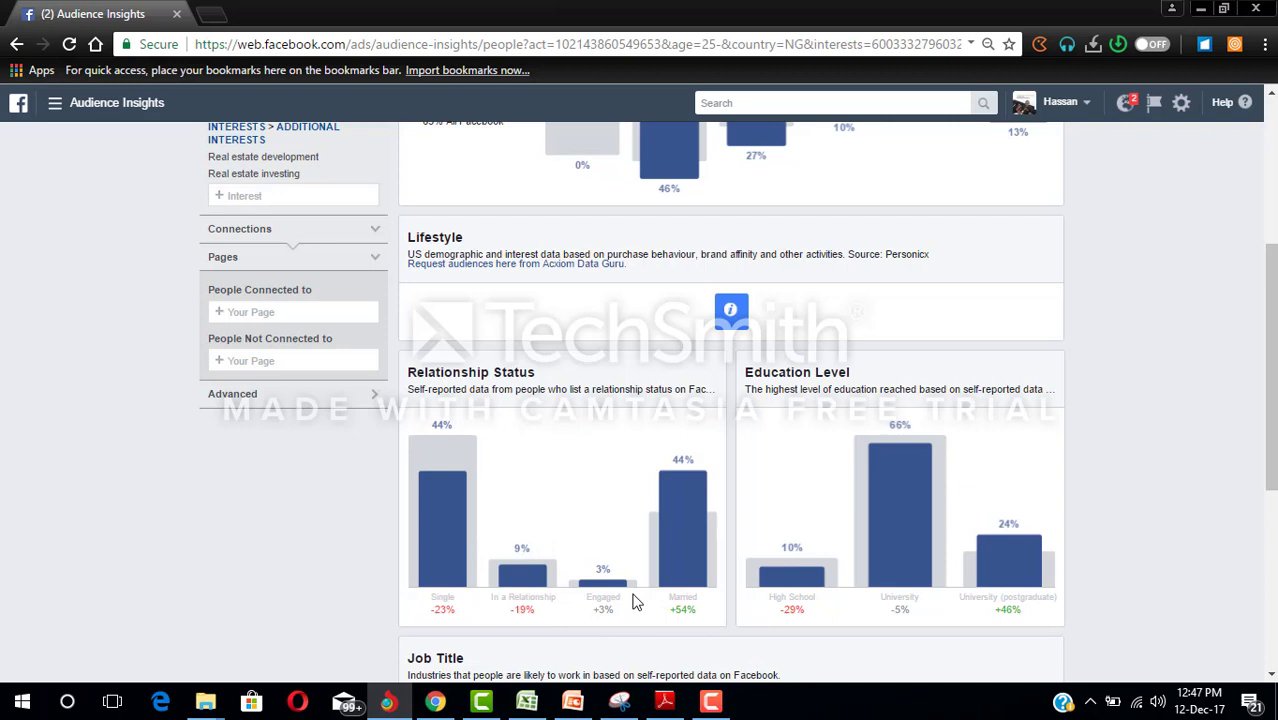
mouse_move(678, 541)
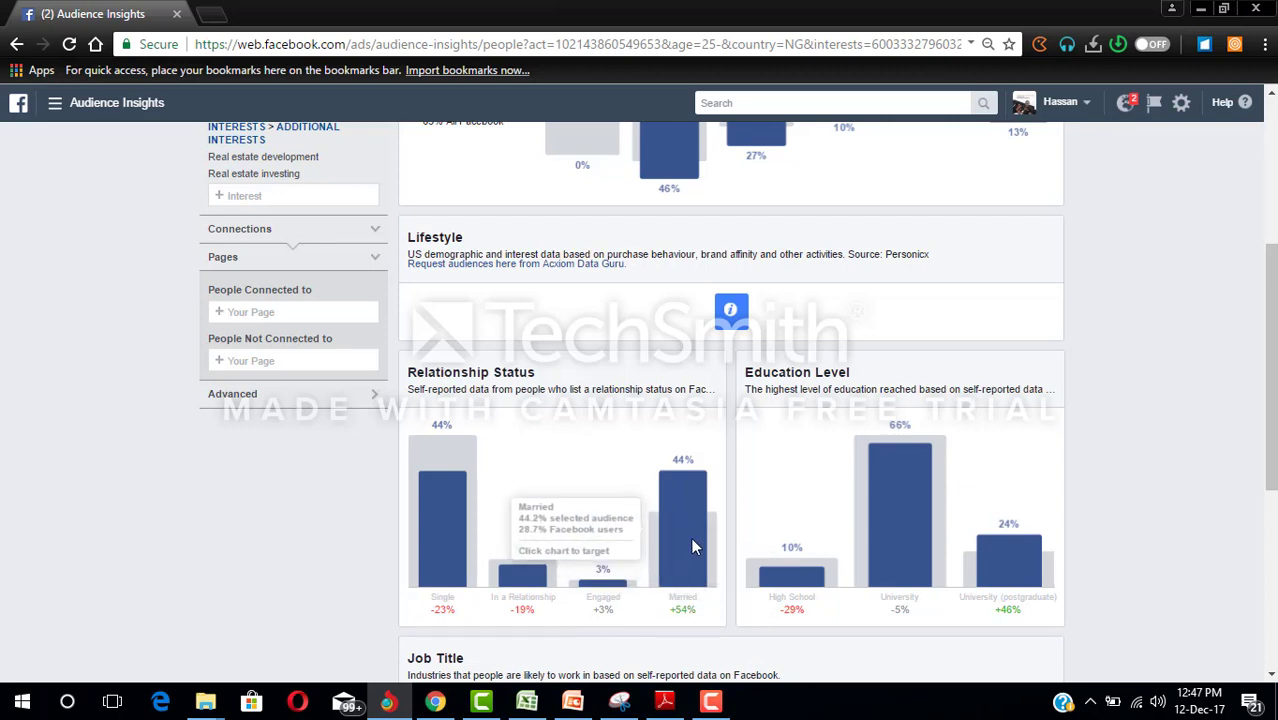
mouse_move(917, 545)
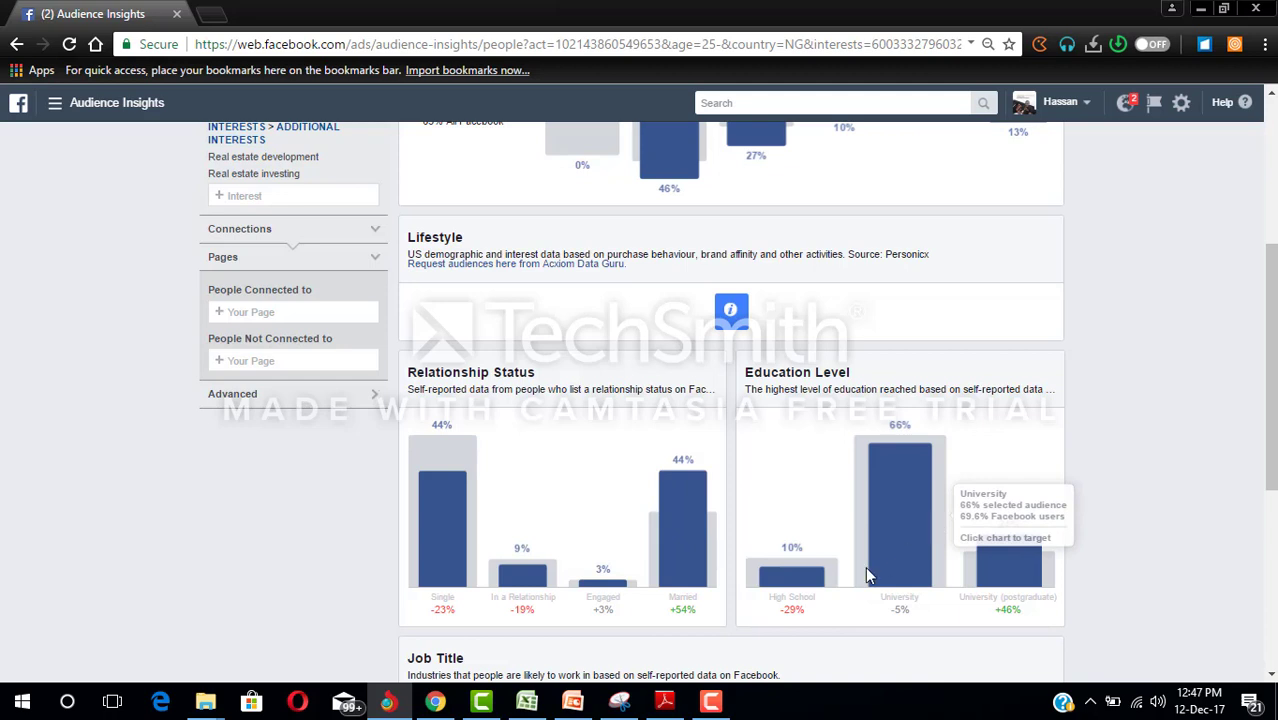
mouse_move(812, 574)
mouse_move(1030, 565)
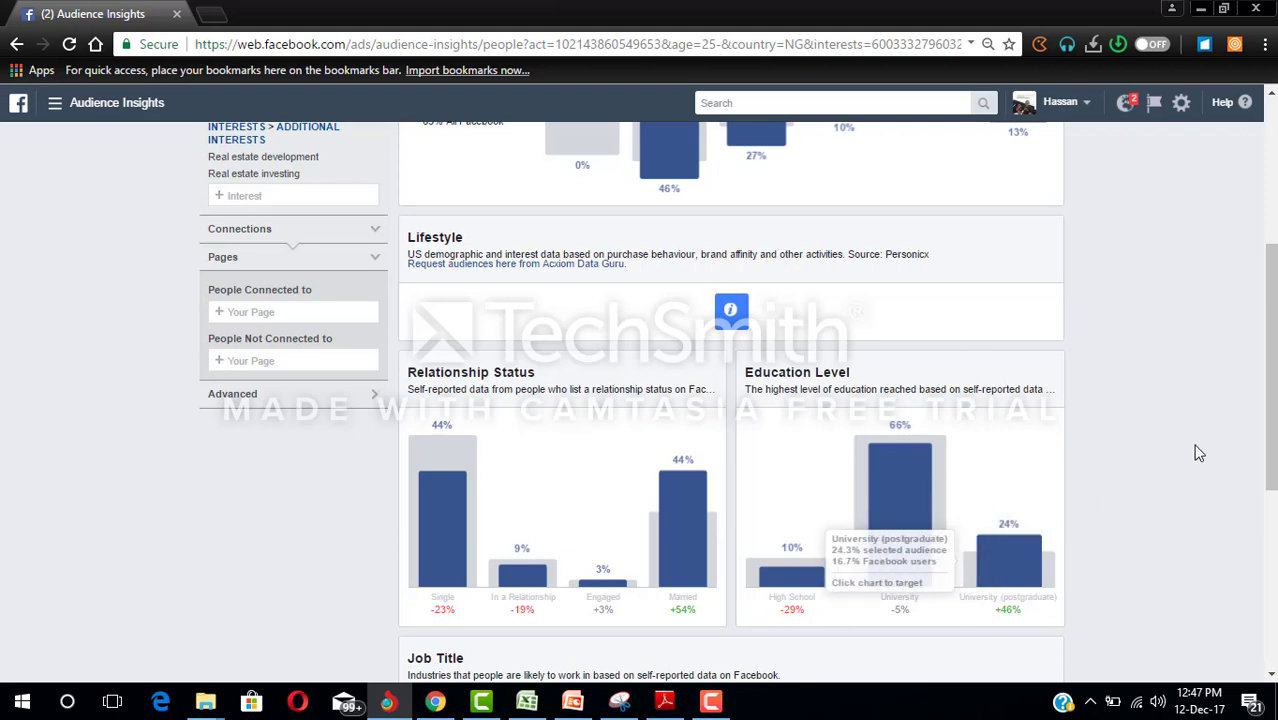
Sort the Job Title table by the selected audience's share, largest first.
drag(1270, 436, 1270, 546)
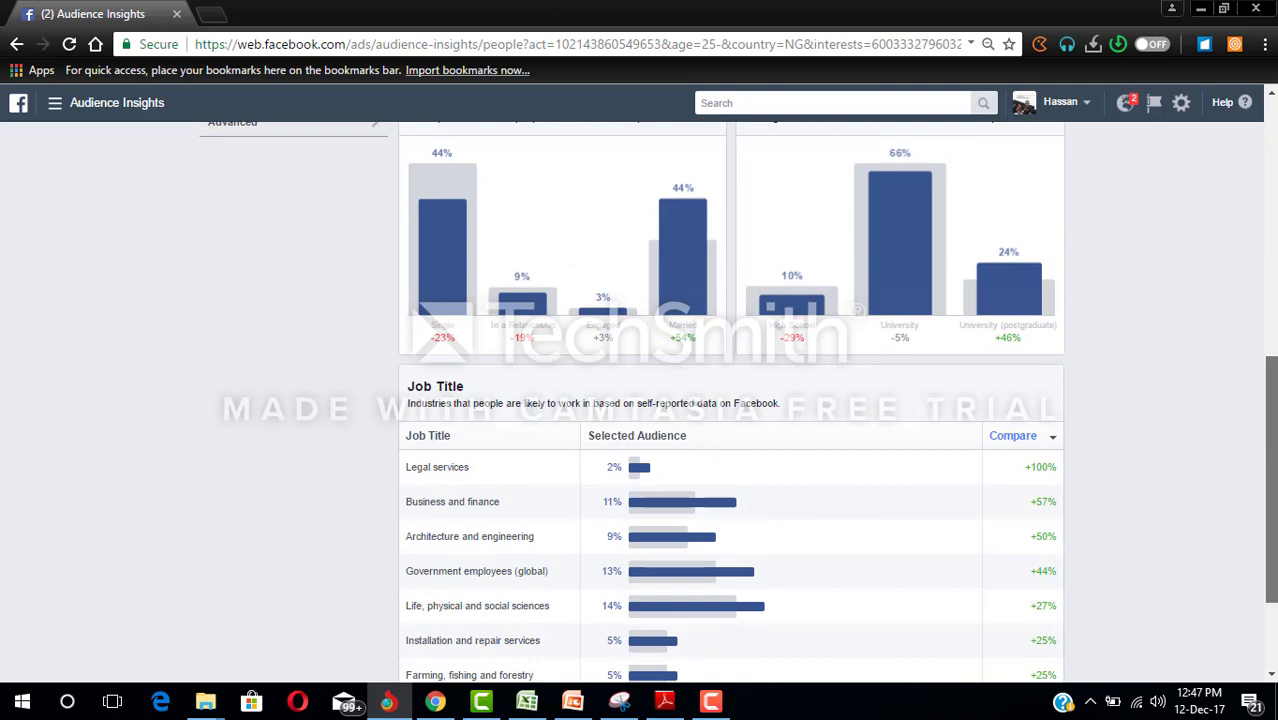
scroll(965, 420, down, 2)
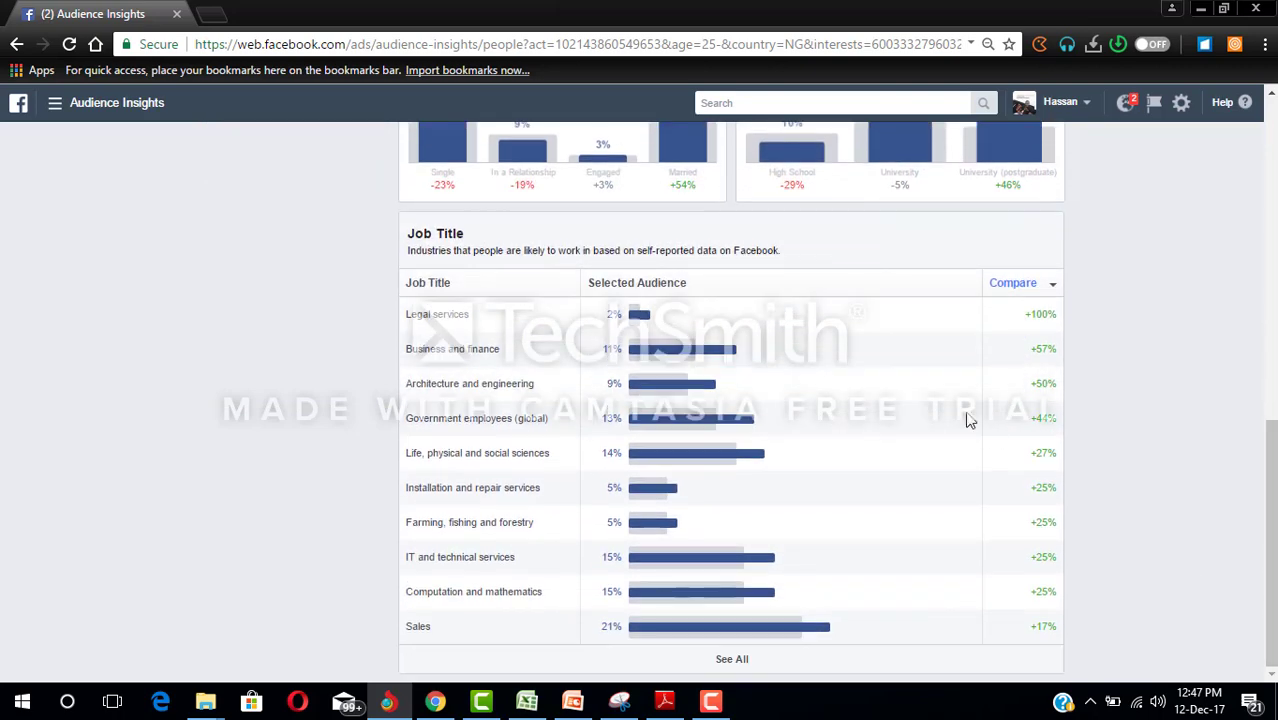
click(652, 288)
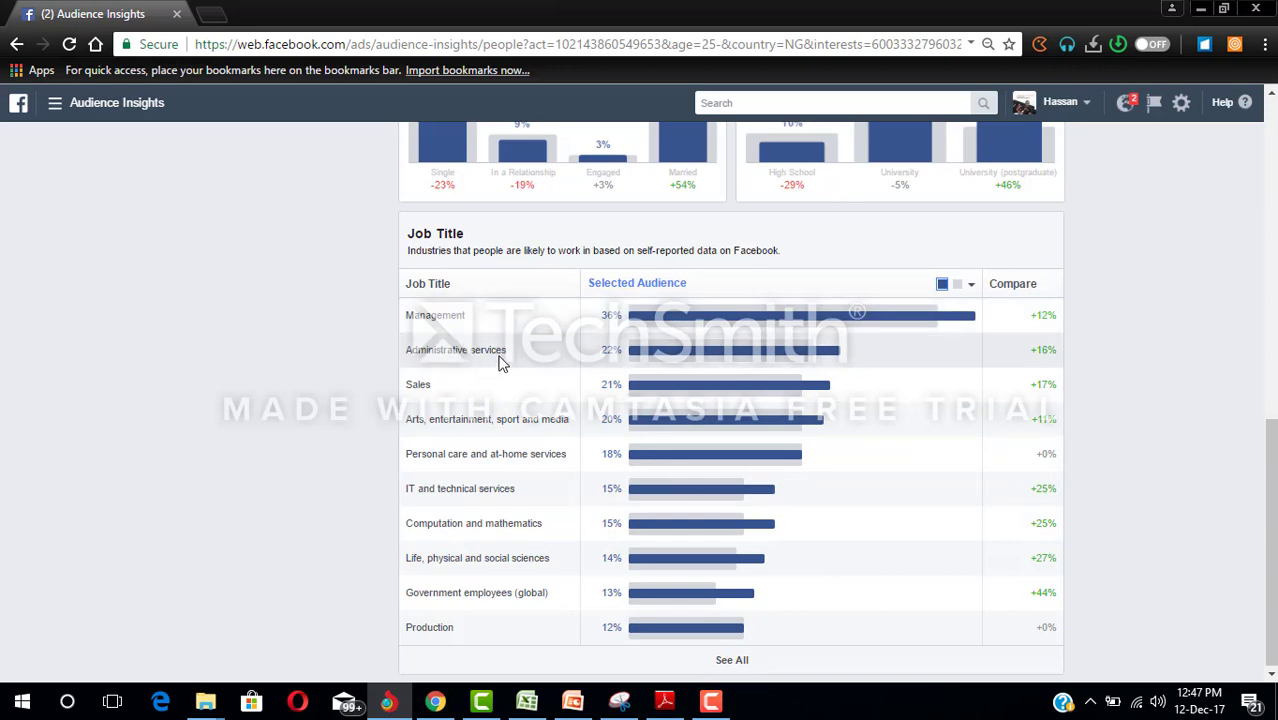
Review the audience's page likes, covering the top categories and the list of relevant pages.
drag(1270, 445, 1271, 138)
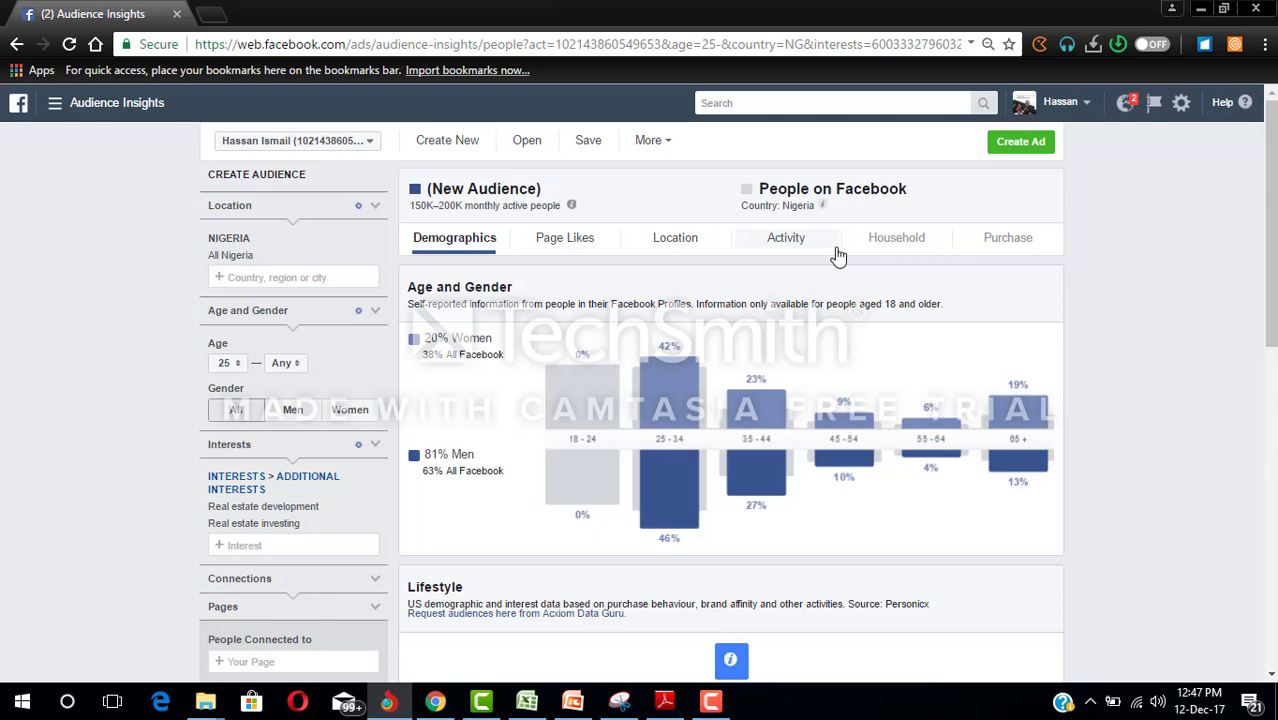
click(565, 243)
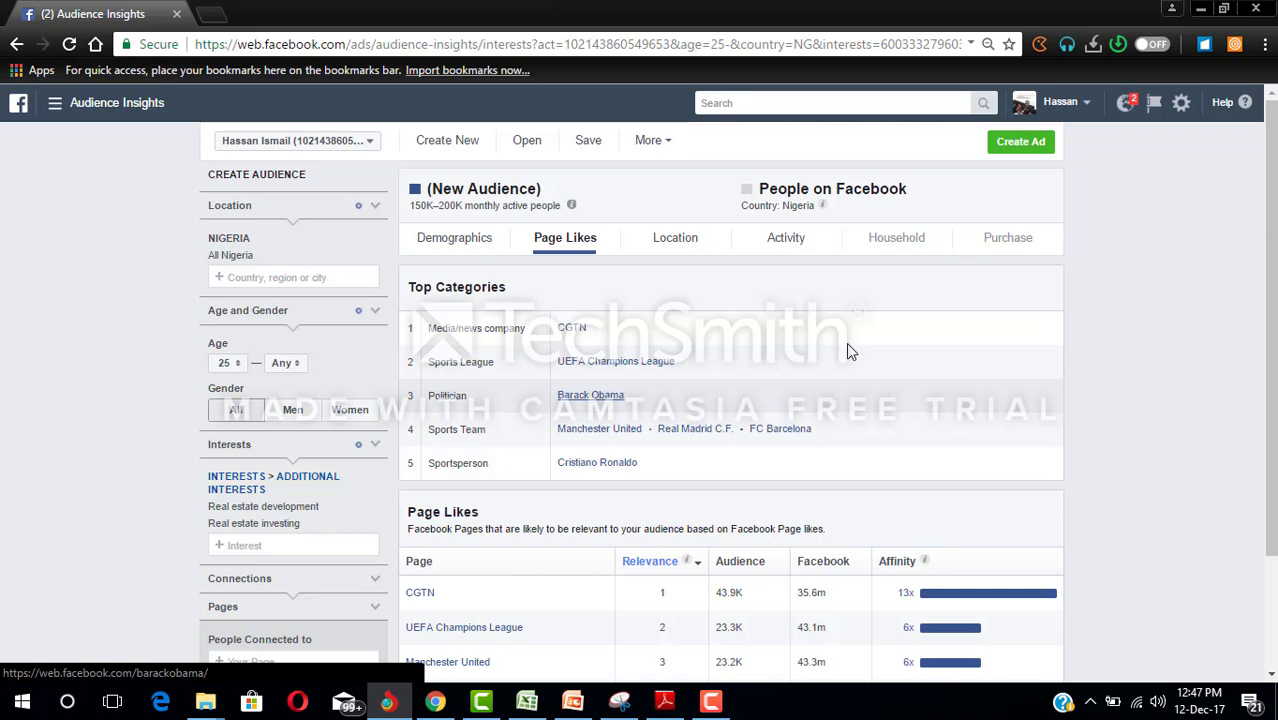
scroll(1270, 297, down, 3)
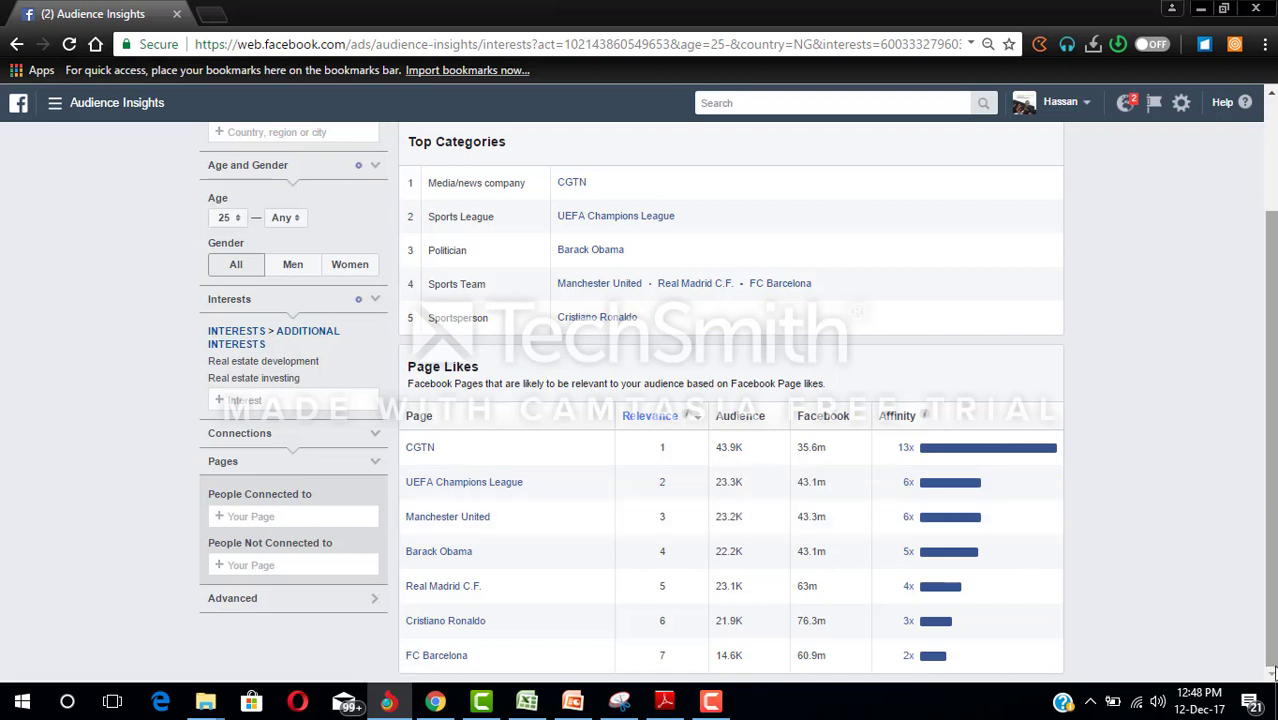
Show the audience's top towns and cities and sort them by the selected audience's share, largest first.
drag(1272, 609, 1270, 440)
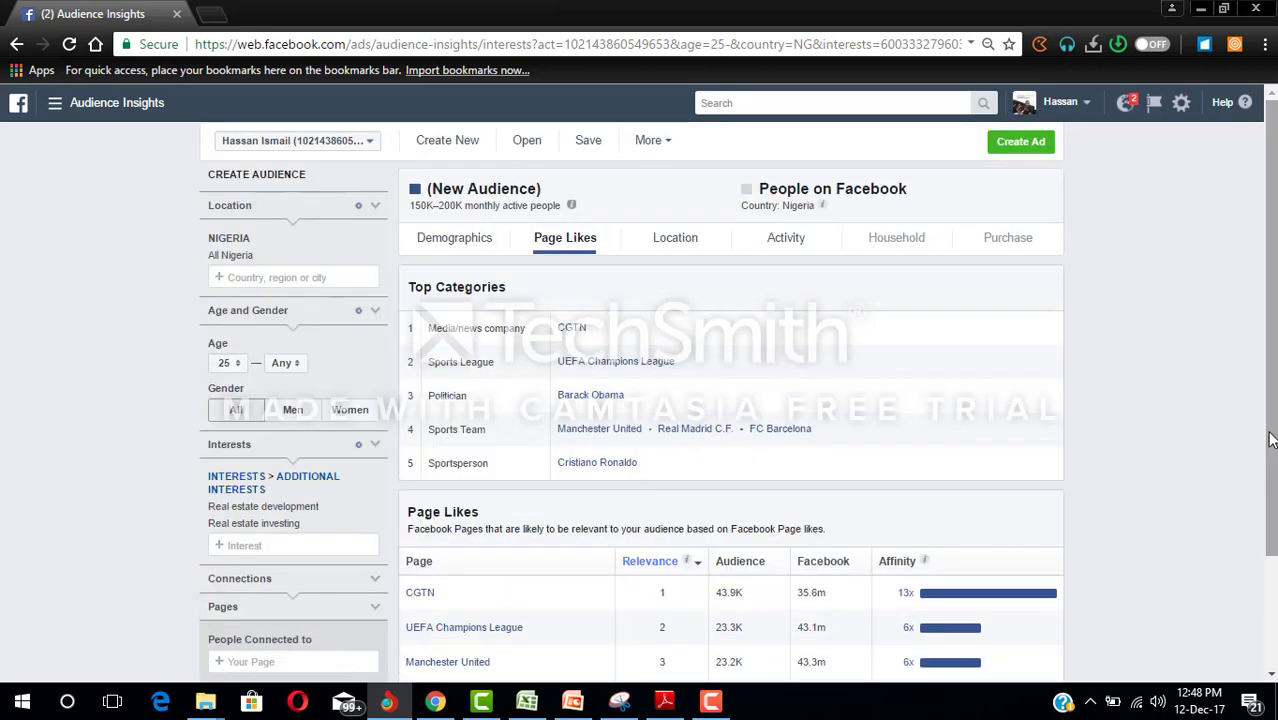
click(674, 247)
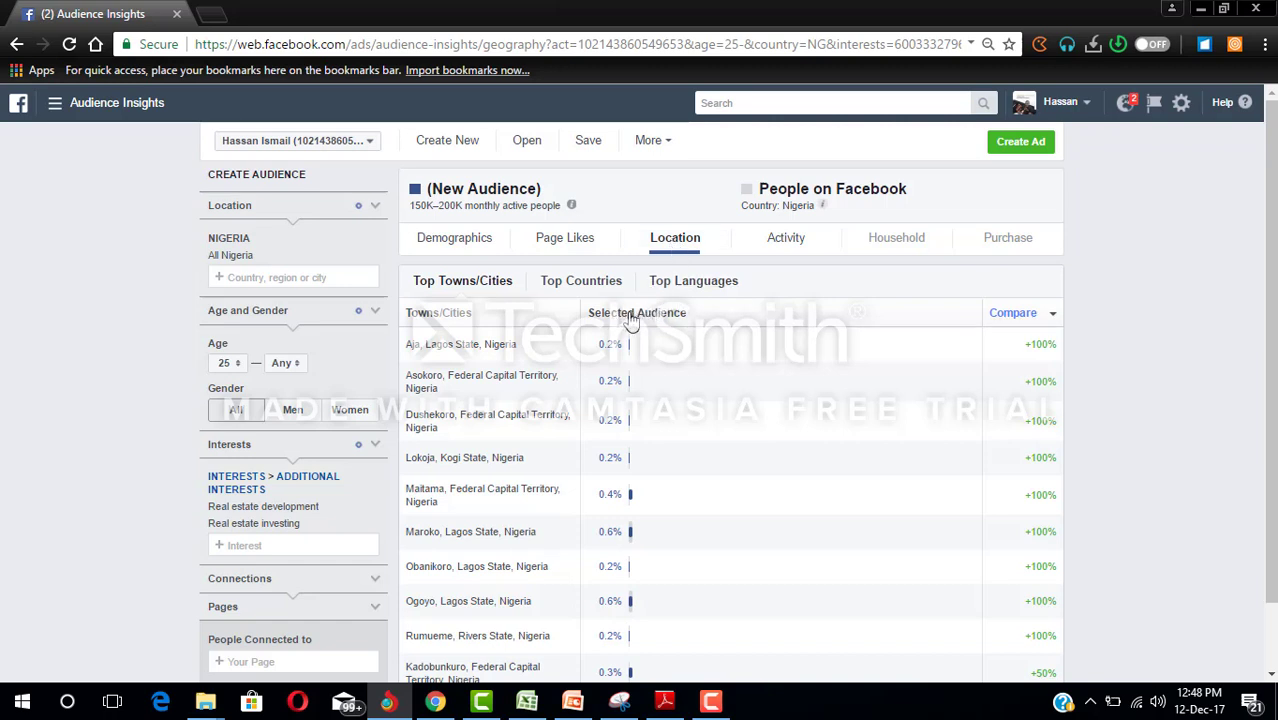
click(631, 315)
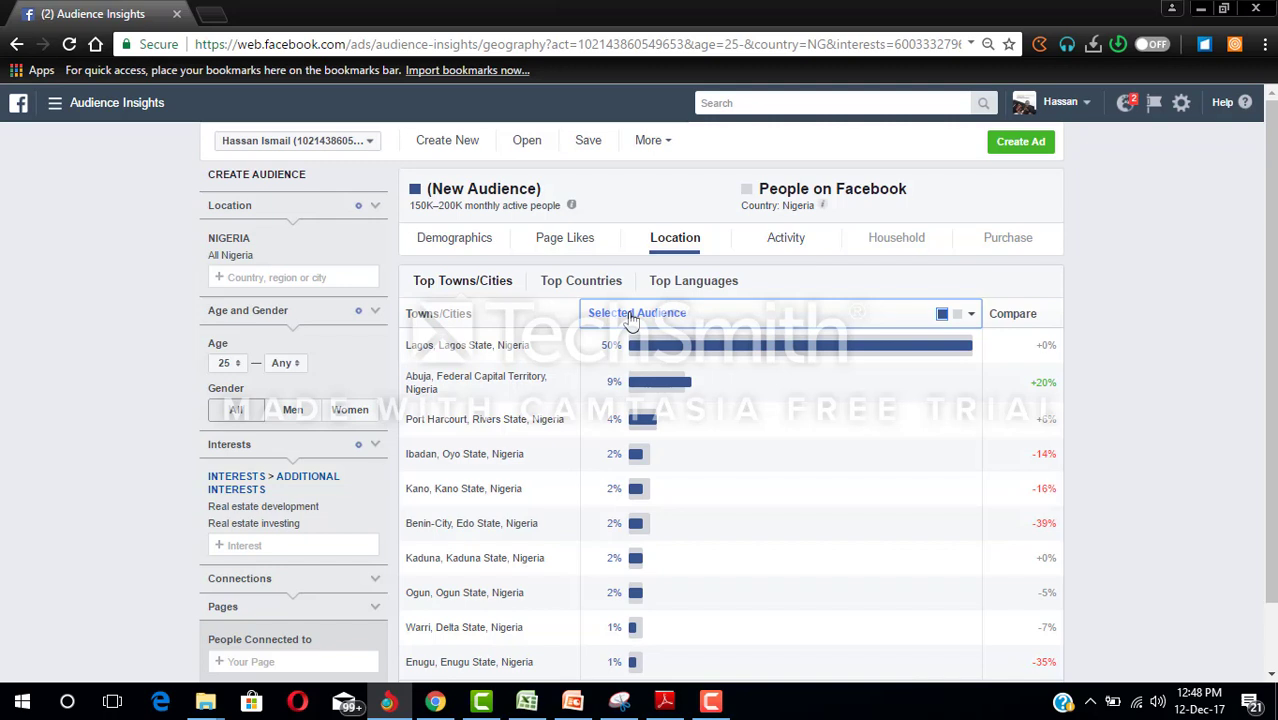
scroll(1268, 190, down, 1)
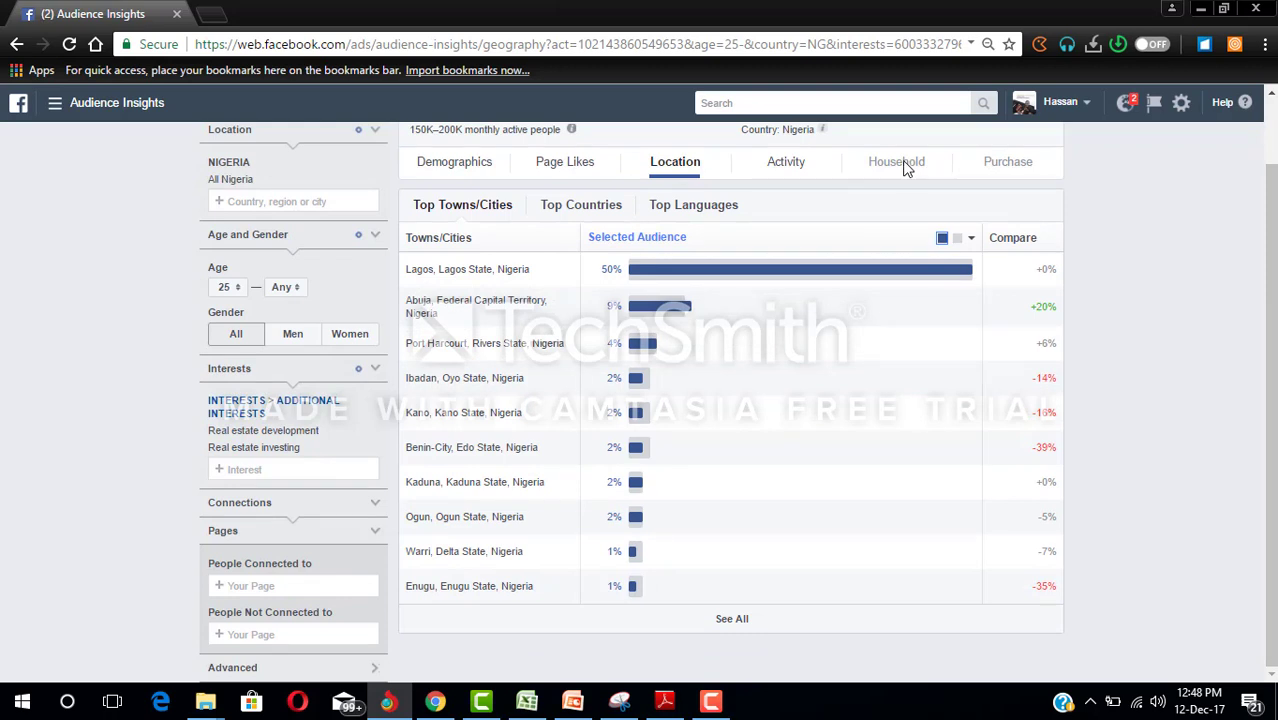
Examine the audience's activity data, including the frequency of activities and the share of users on each device type.
click(788, 170)
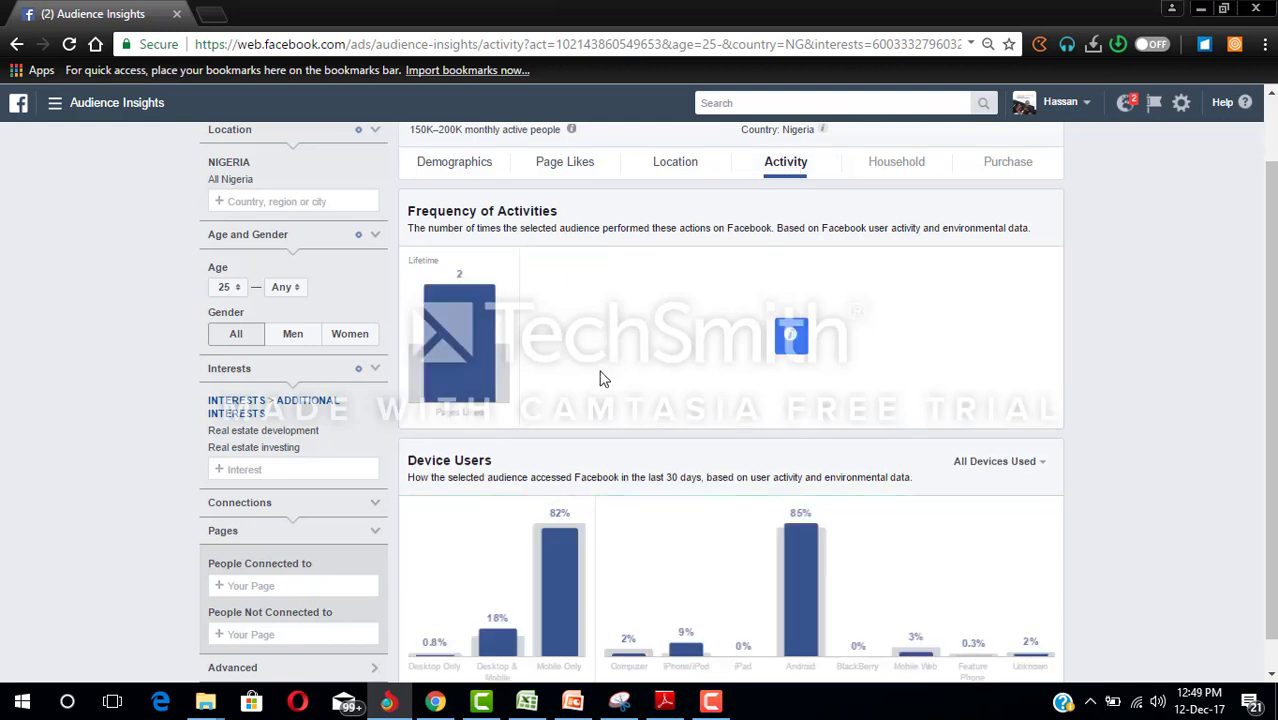
scroll(1272, 183, down, 1)
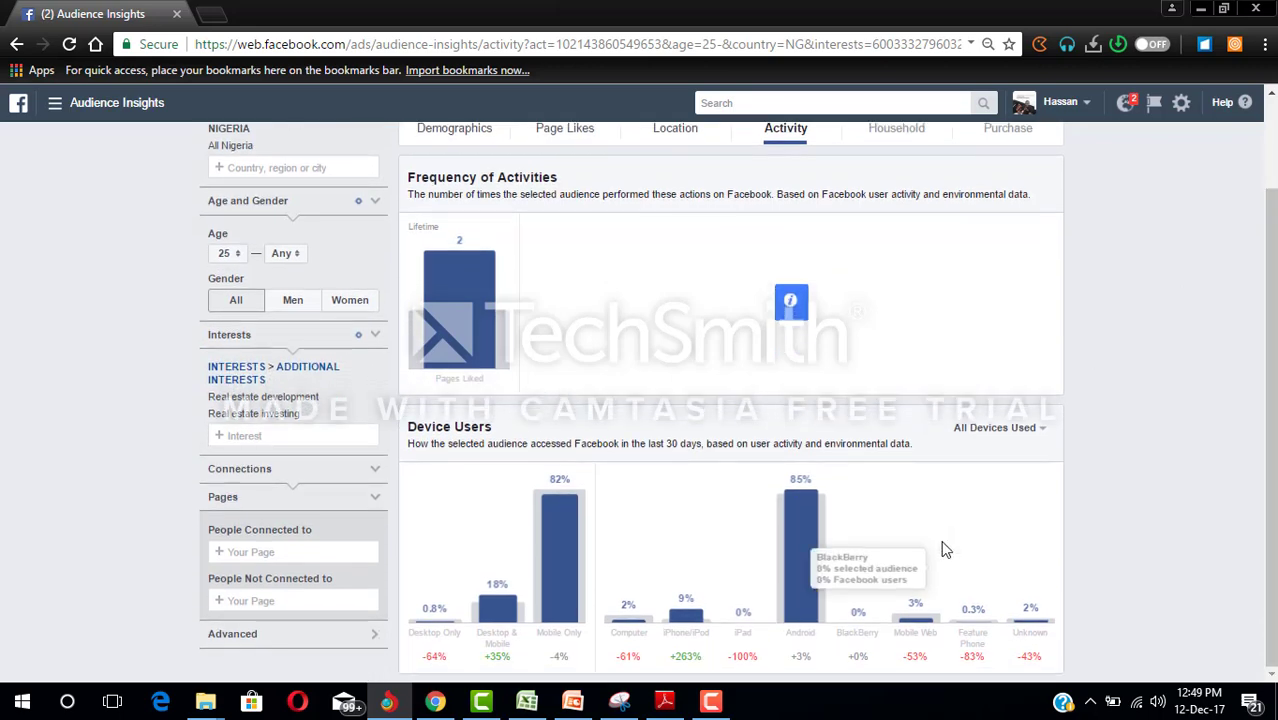
mouse_move(557, 563)
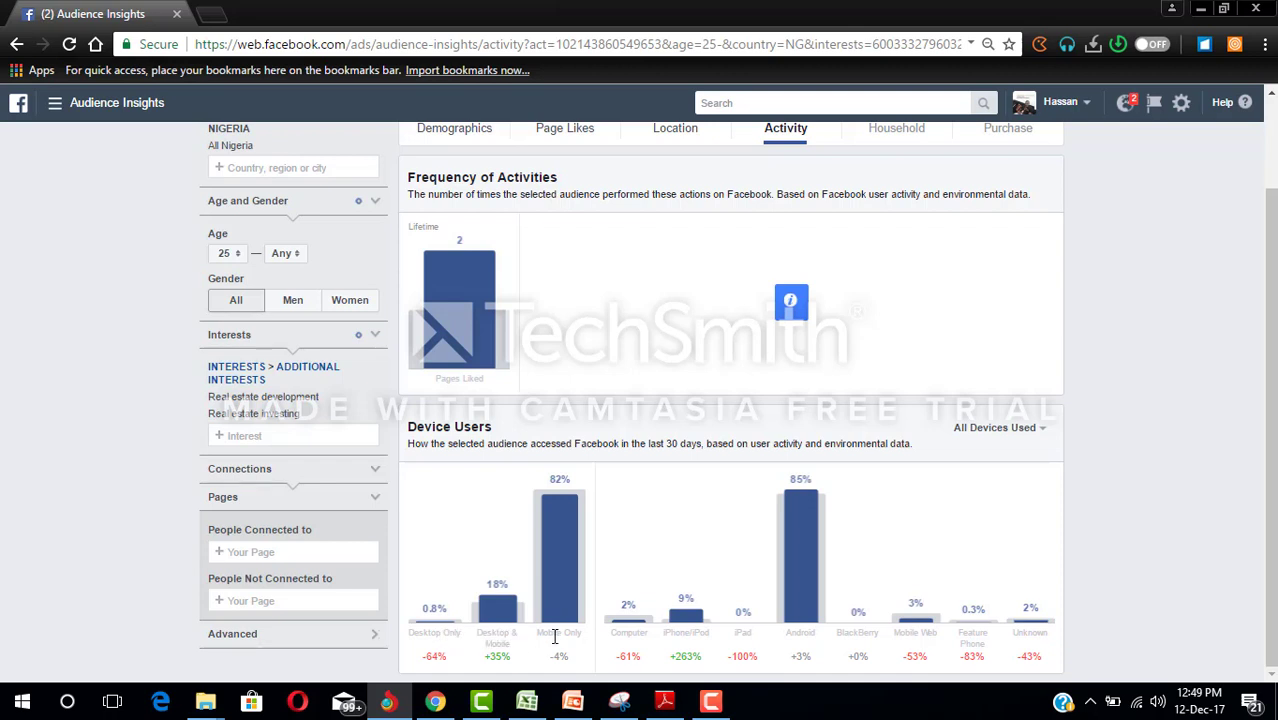
mouse_move(578, 490)
mouse_move(817, 557)
scroll(836, 628, down, 1)
mouse_move(858, 612)
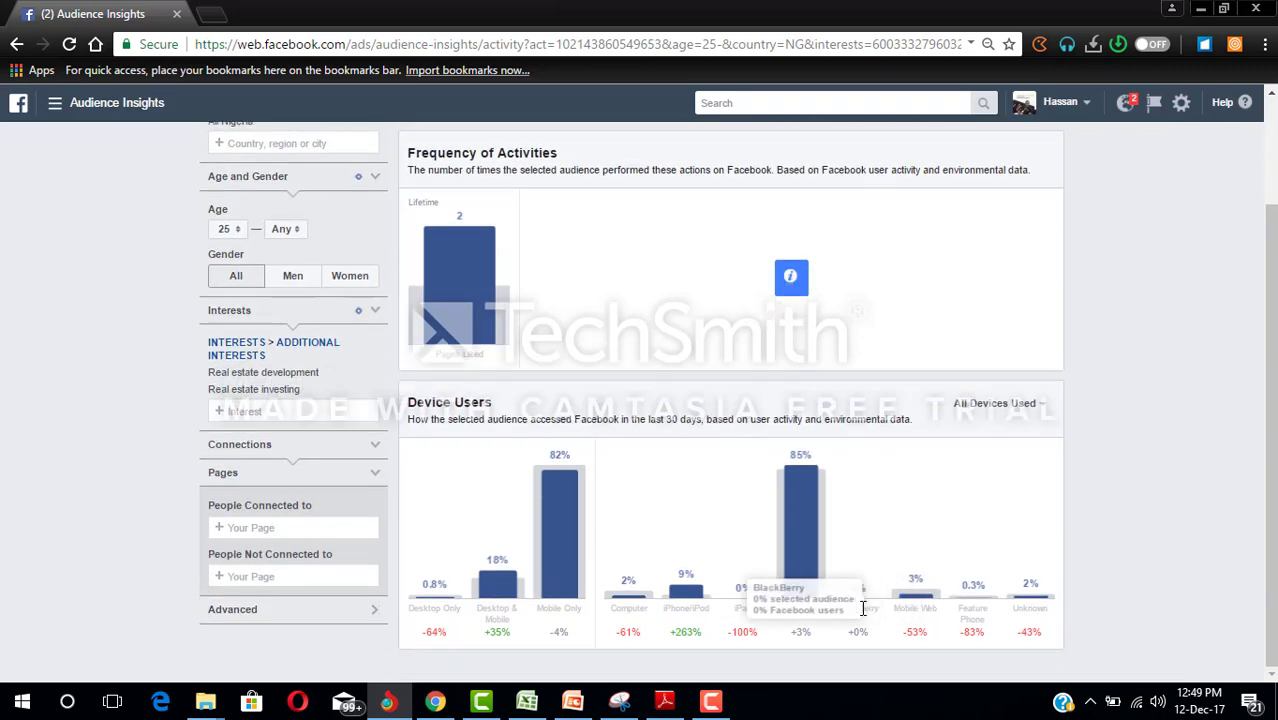
mouse_move(912, 584)
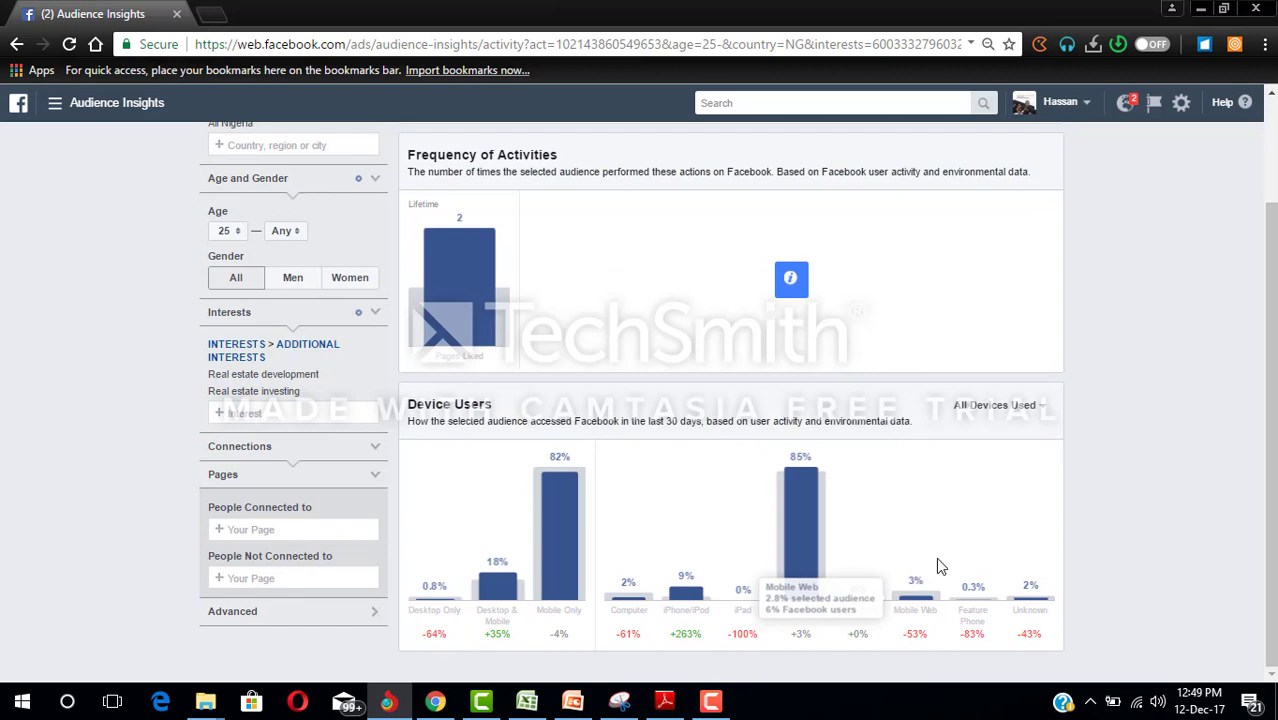
mouse_move(1023, 570)
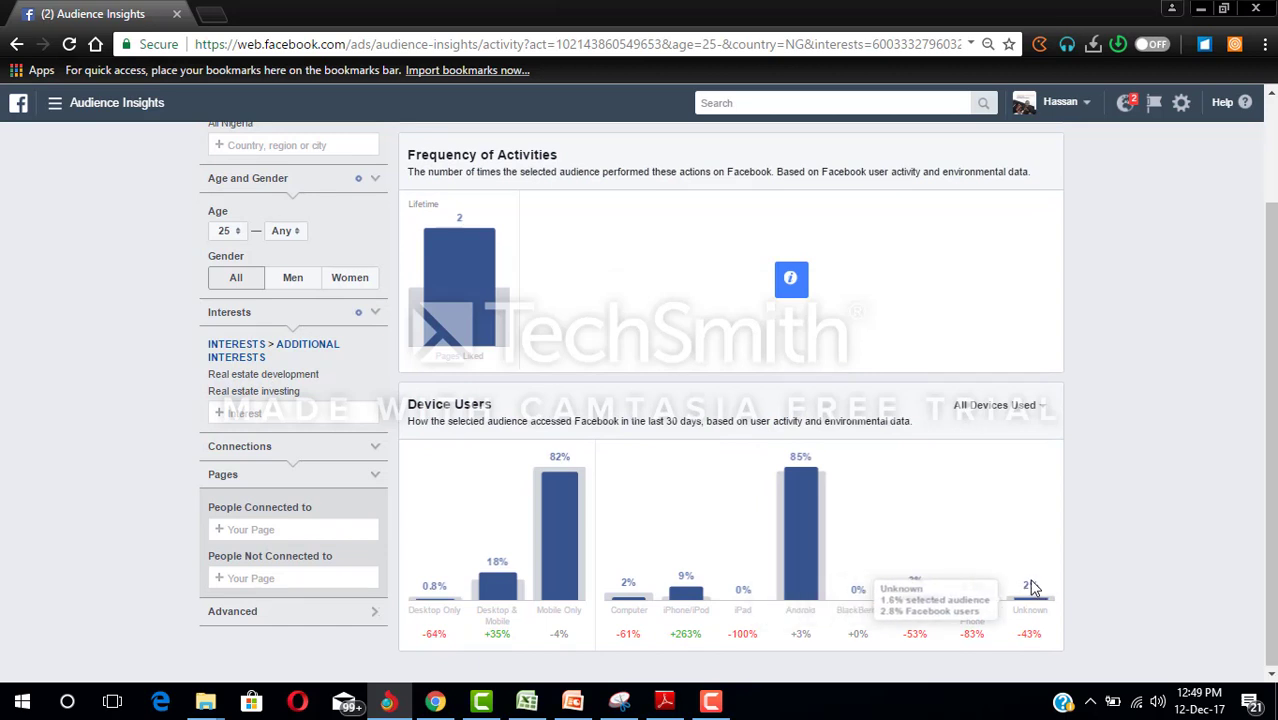
Replace the audience's All Nigeria location with Lagos State, Nigeria.
scroll(1268, 253, up, 1)
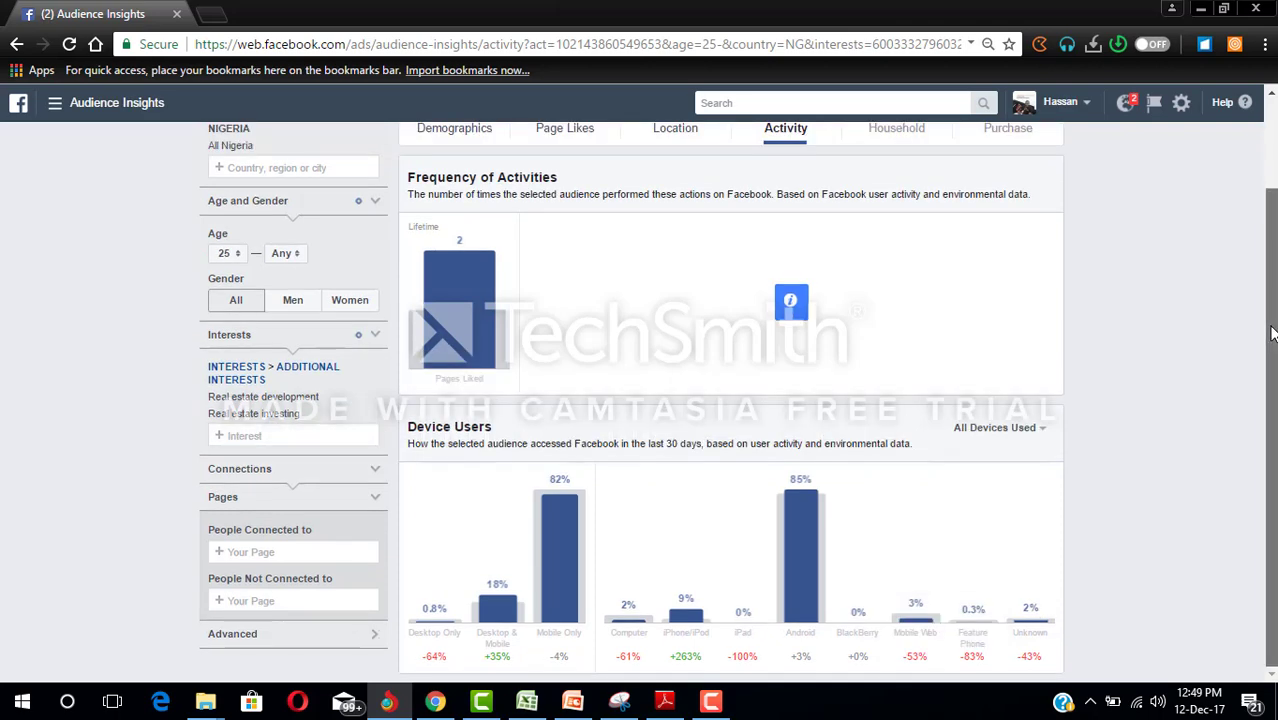
scroll(1268, 253, up, 1)
scroll(1268, 253, up, 1)
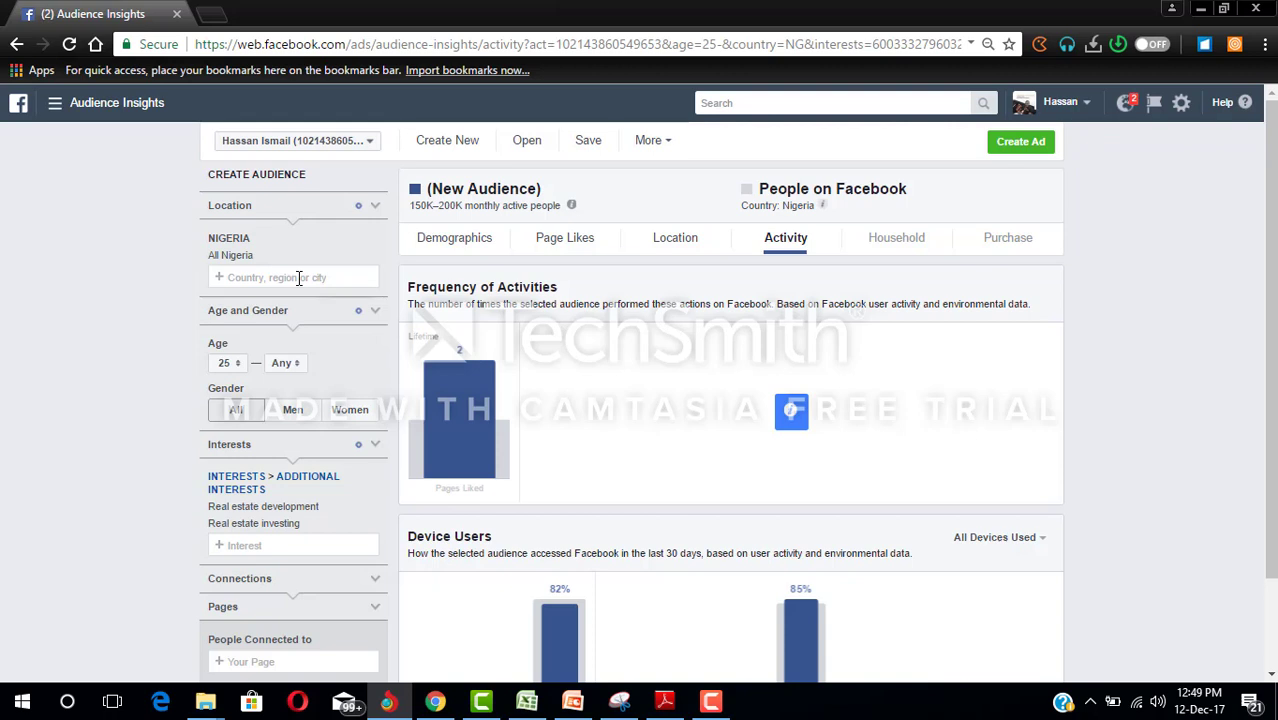
click(374, 255)
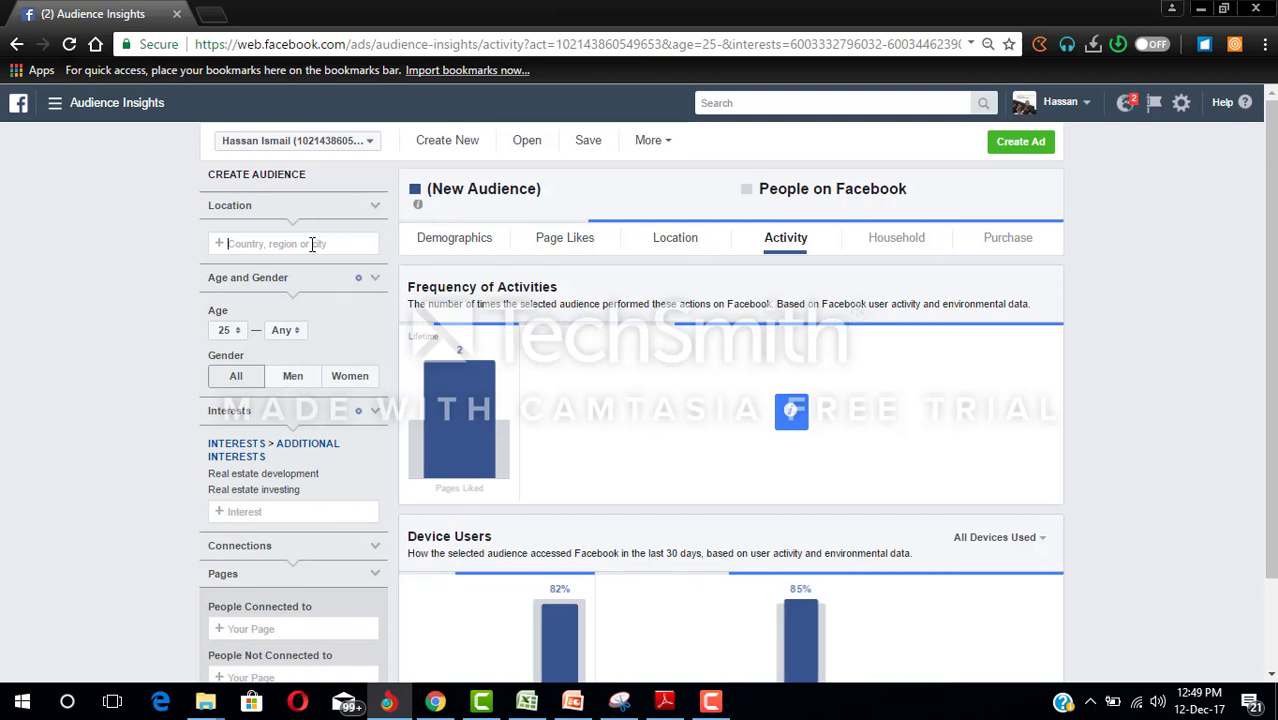
text(lagos)
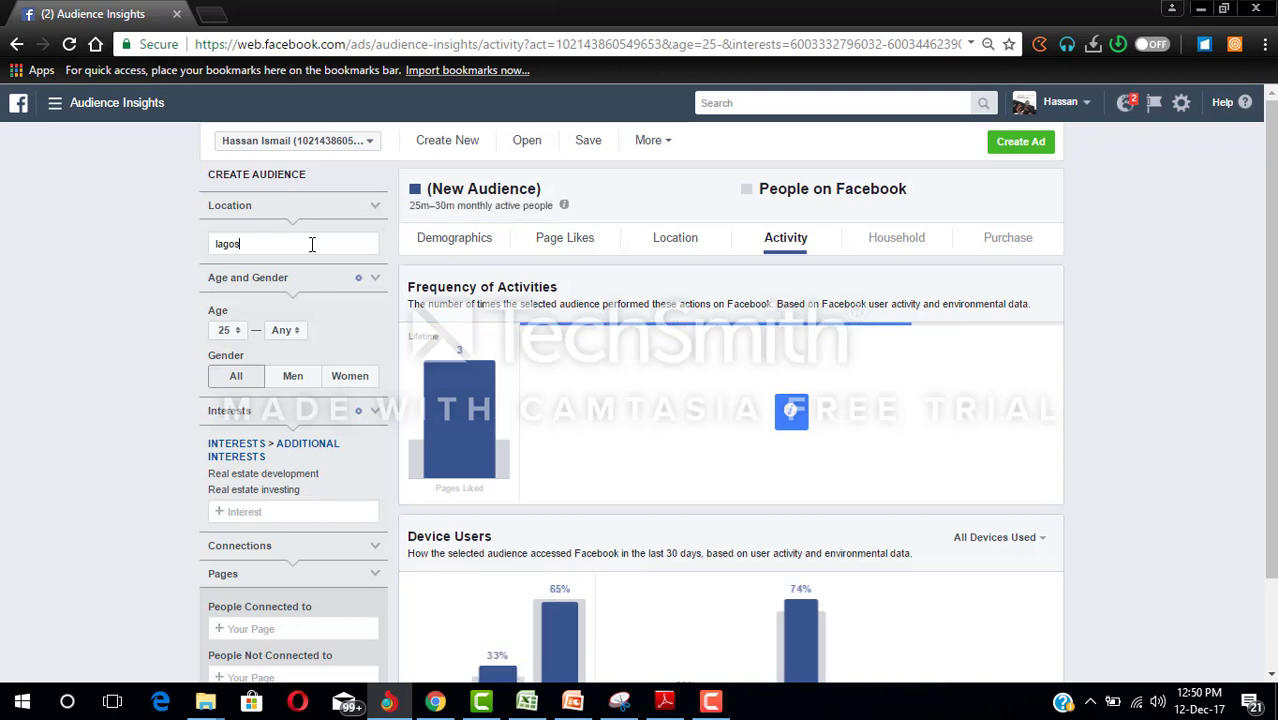
click(312, 244)
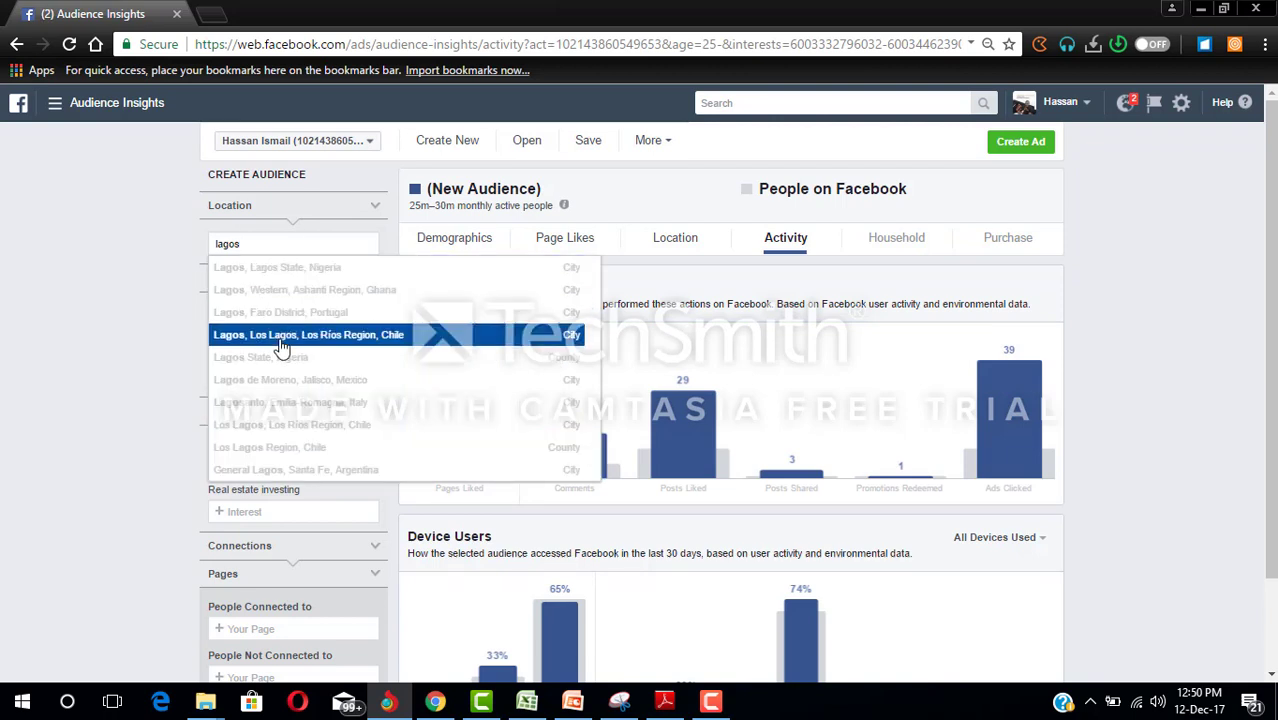
click(276, 357)
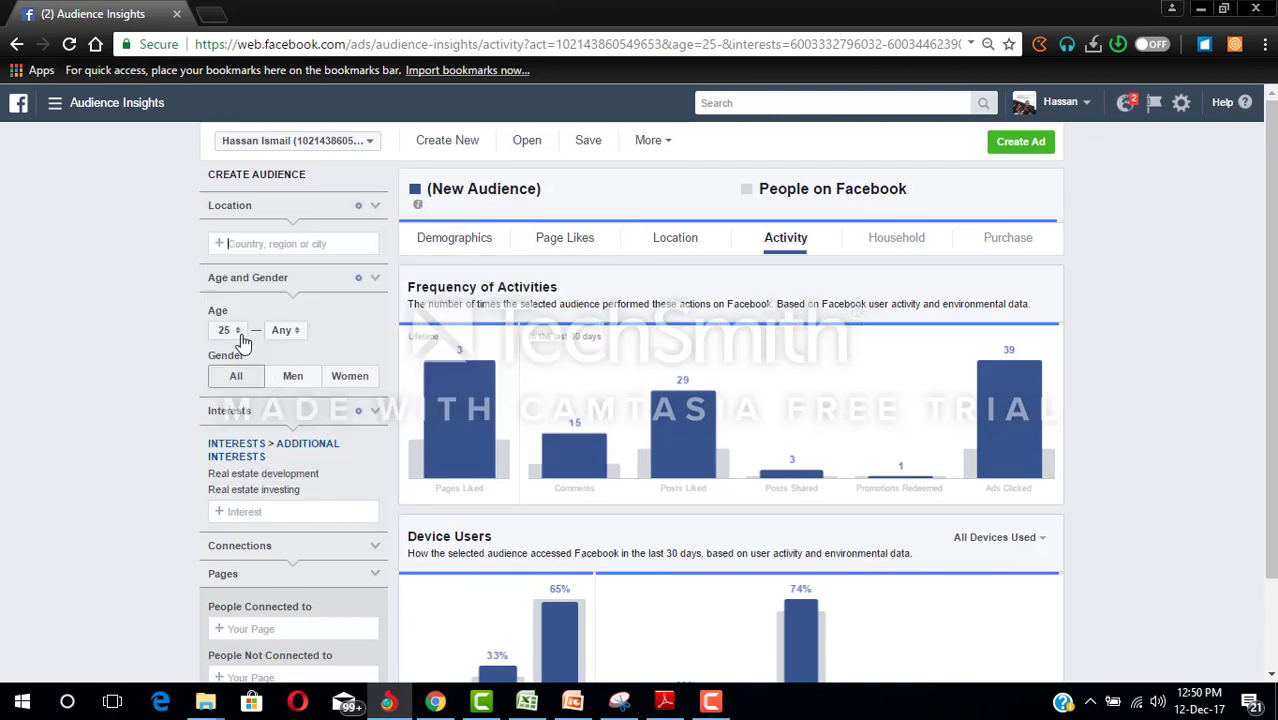
Set the audience's minimum age to 18.
click(240, 368)
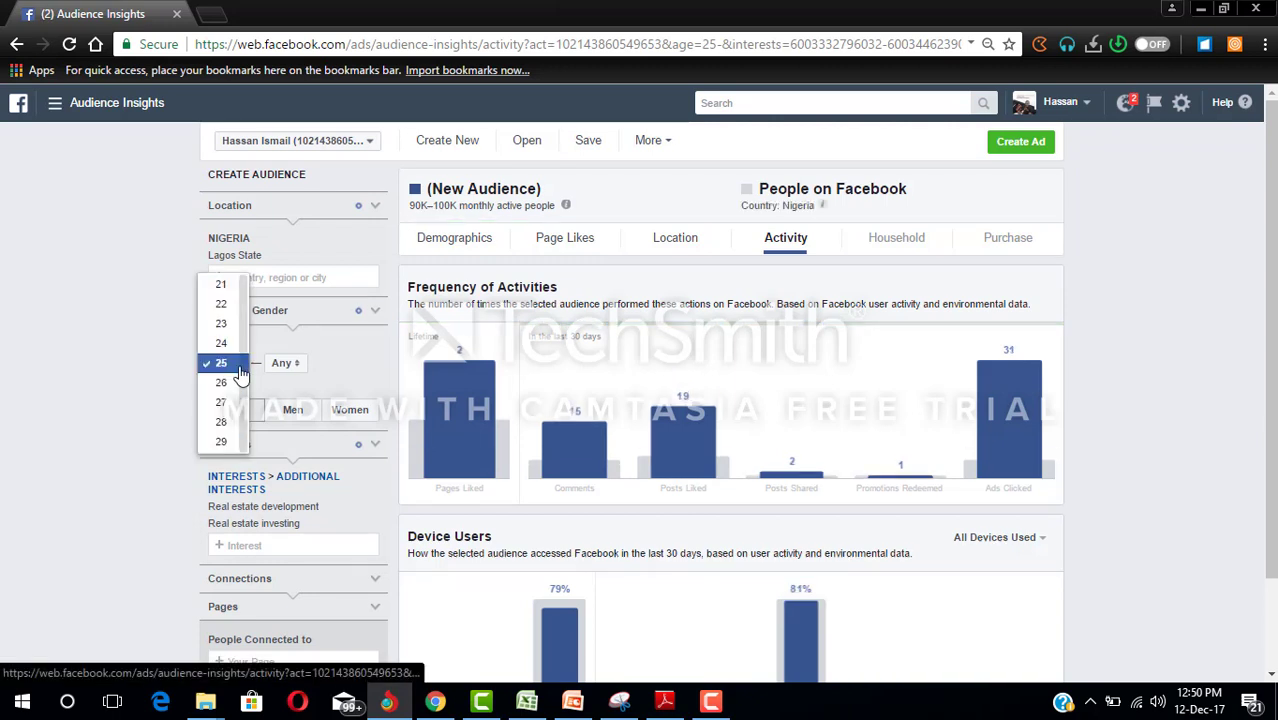
scroll(240, 330, up, 2)
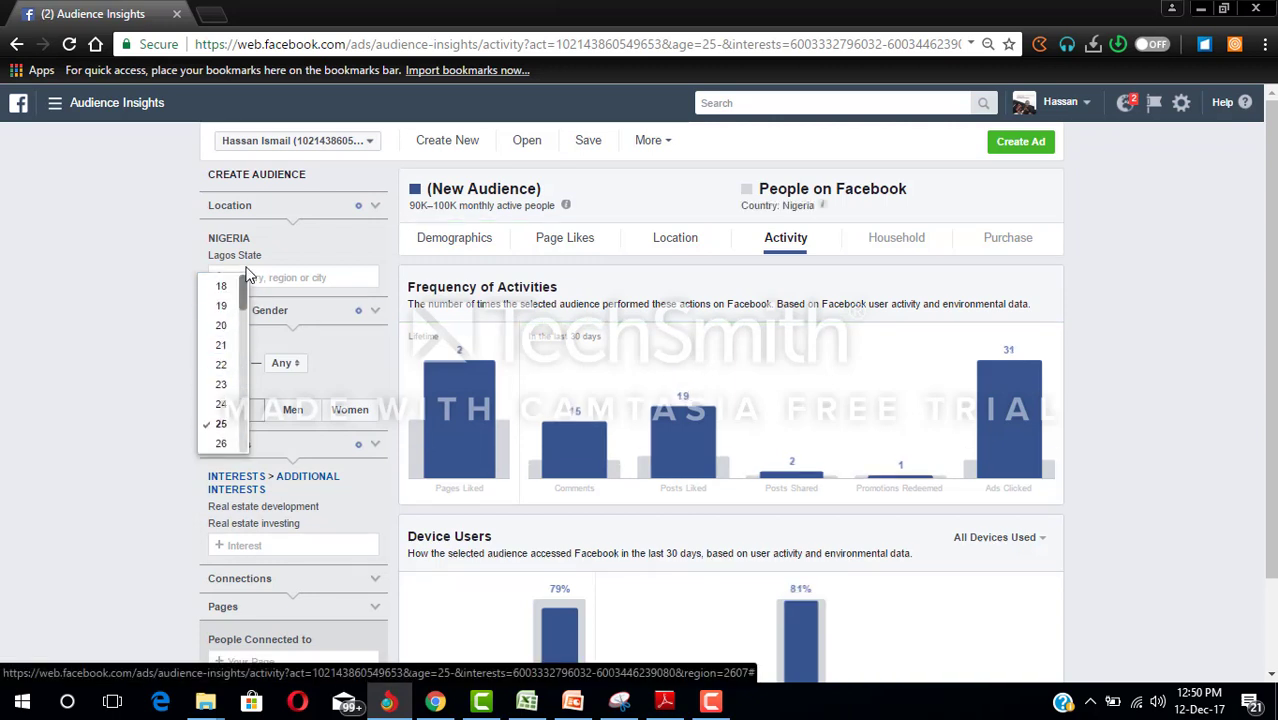
click(221, 286)
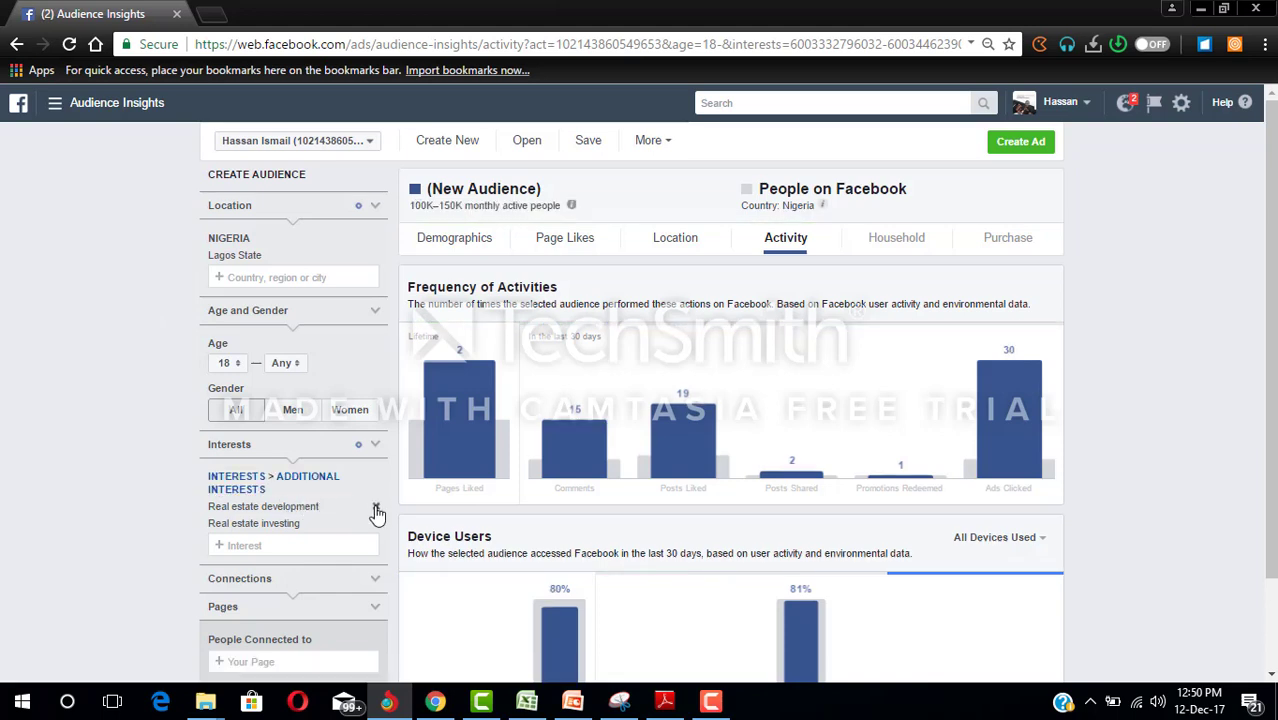
Replace the real estate development and real estate investing interests with the whole Shopping and fashion category.
click(376, 508)
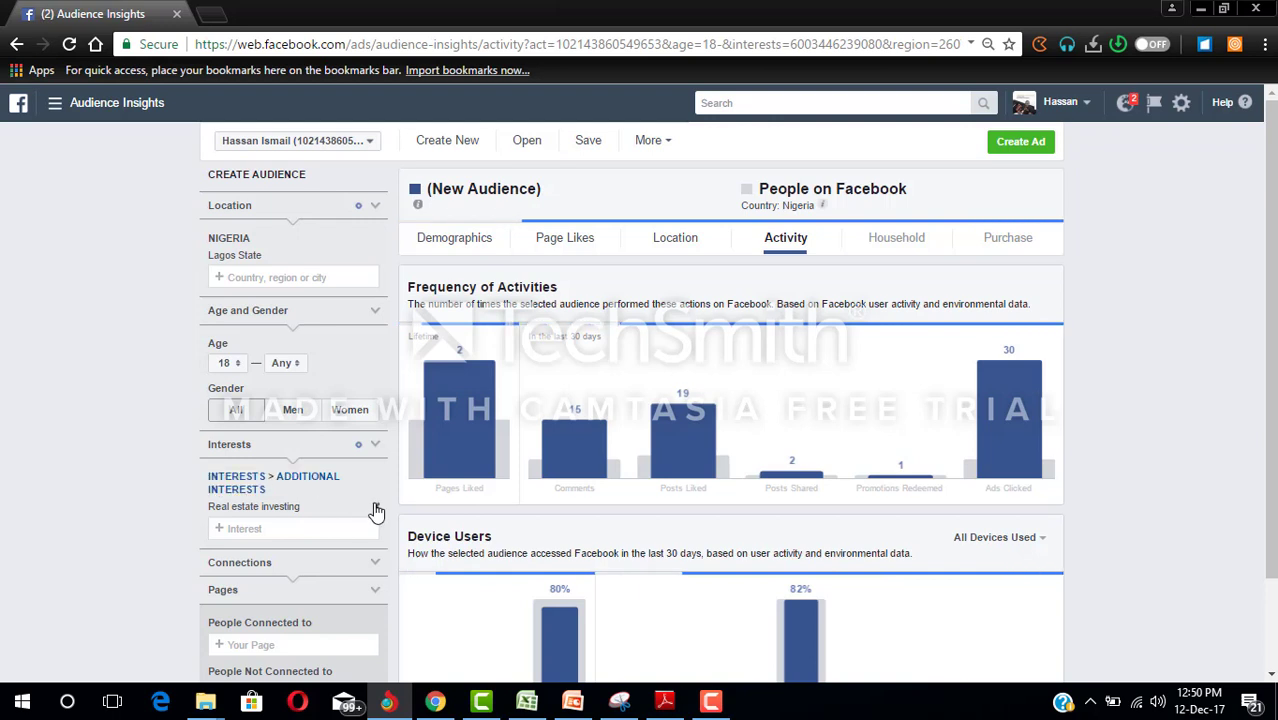
click(376, 508)
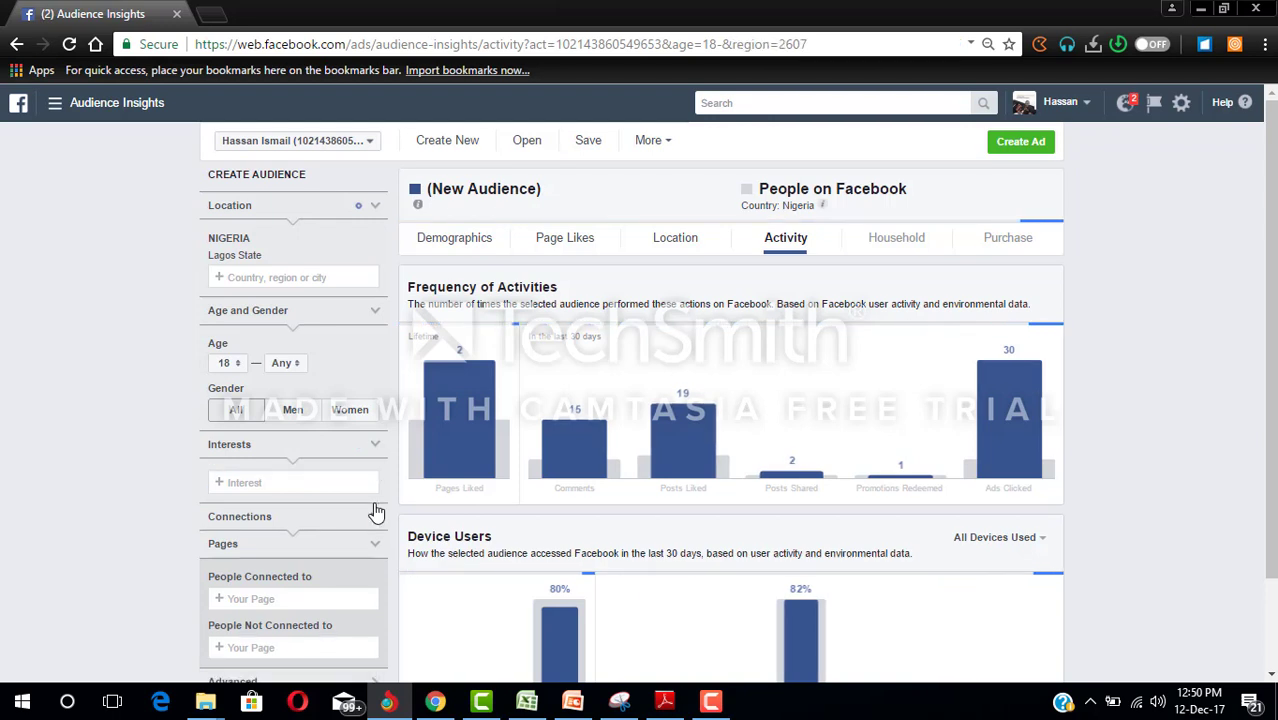
click(322, 480)
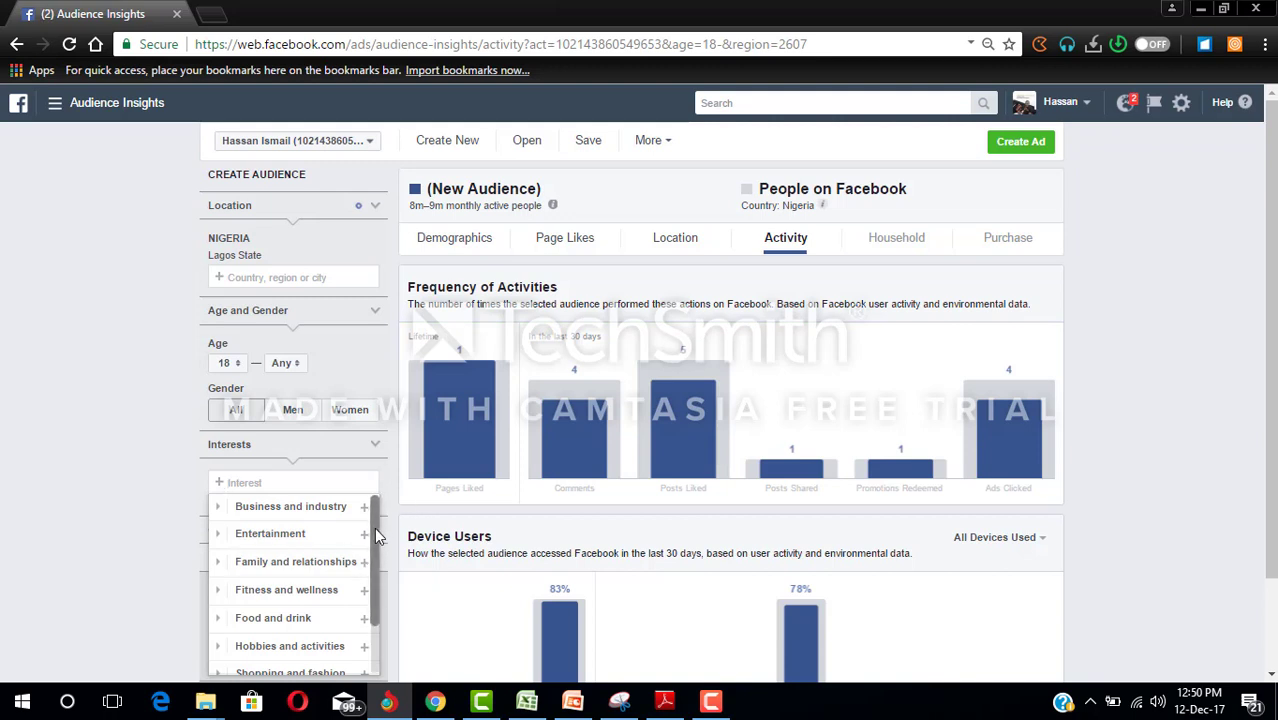
drag(374, 527, 370, 576)
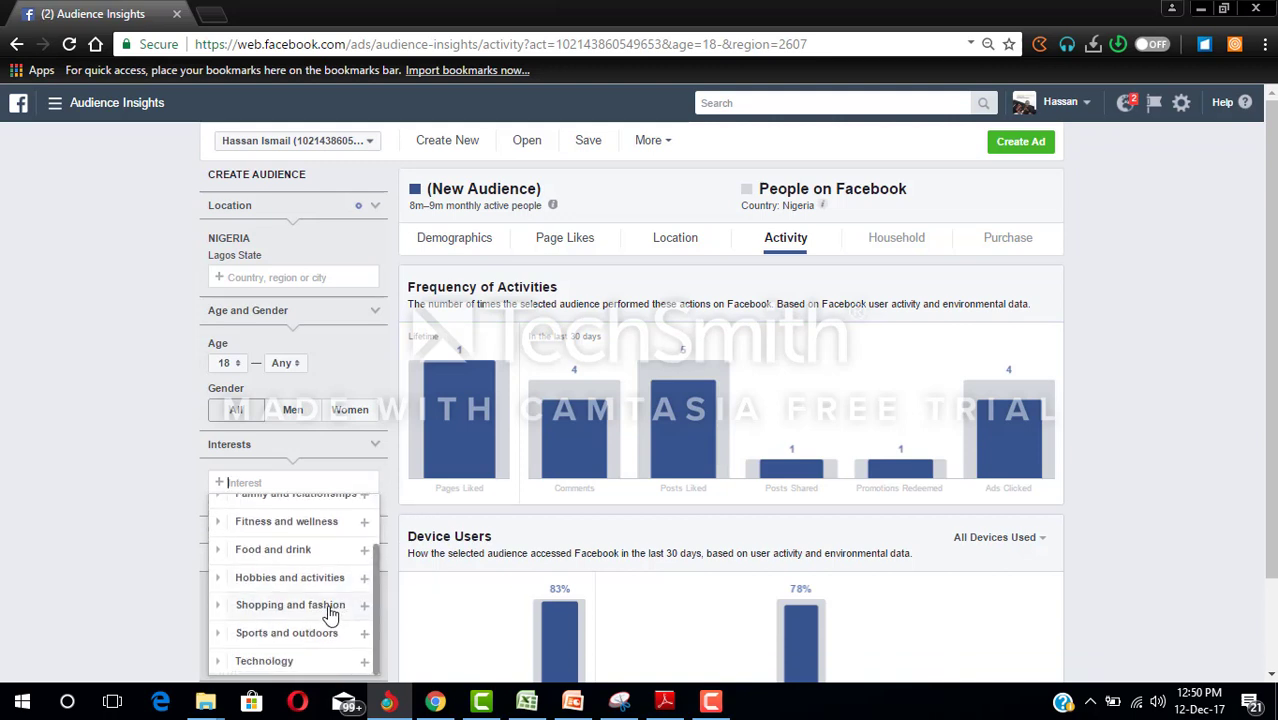
click(365, 607)
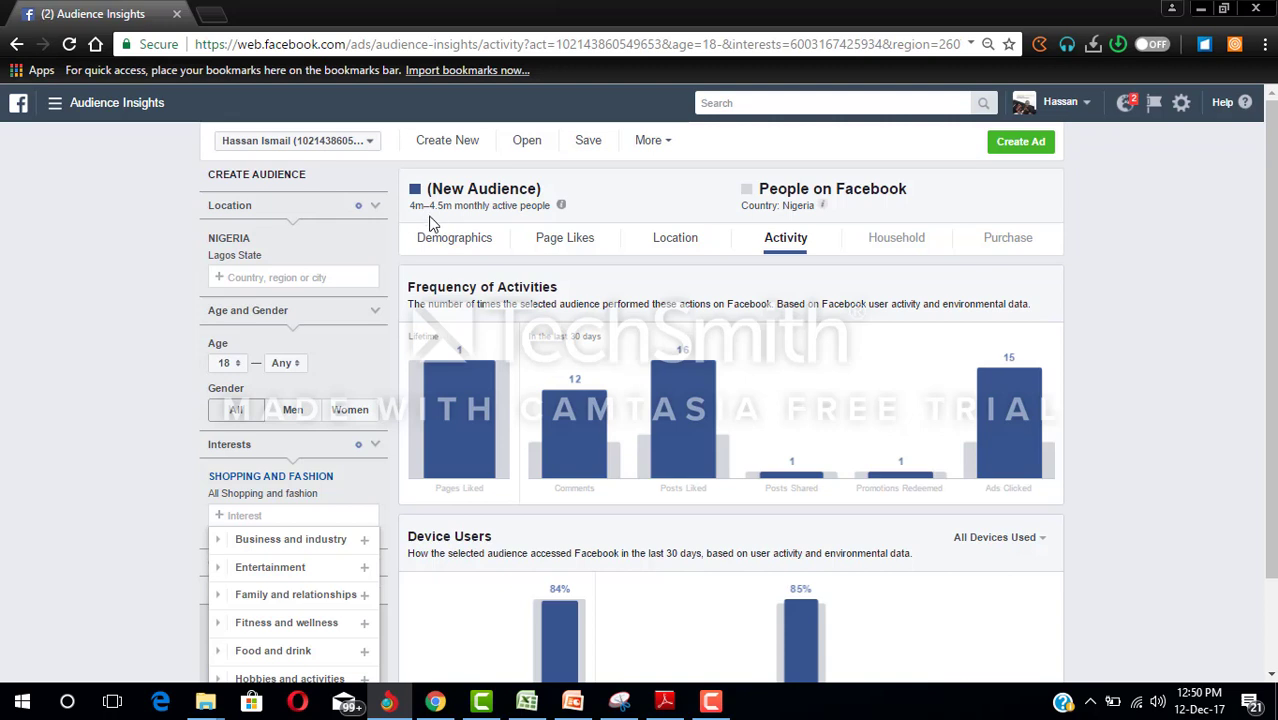
Review the audience's demographics, covering age and gender, relationship status and education level.
click(460, 230)
click(455, 245)
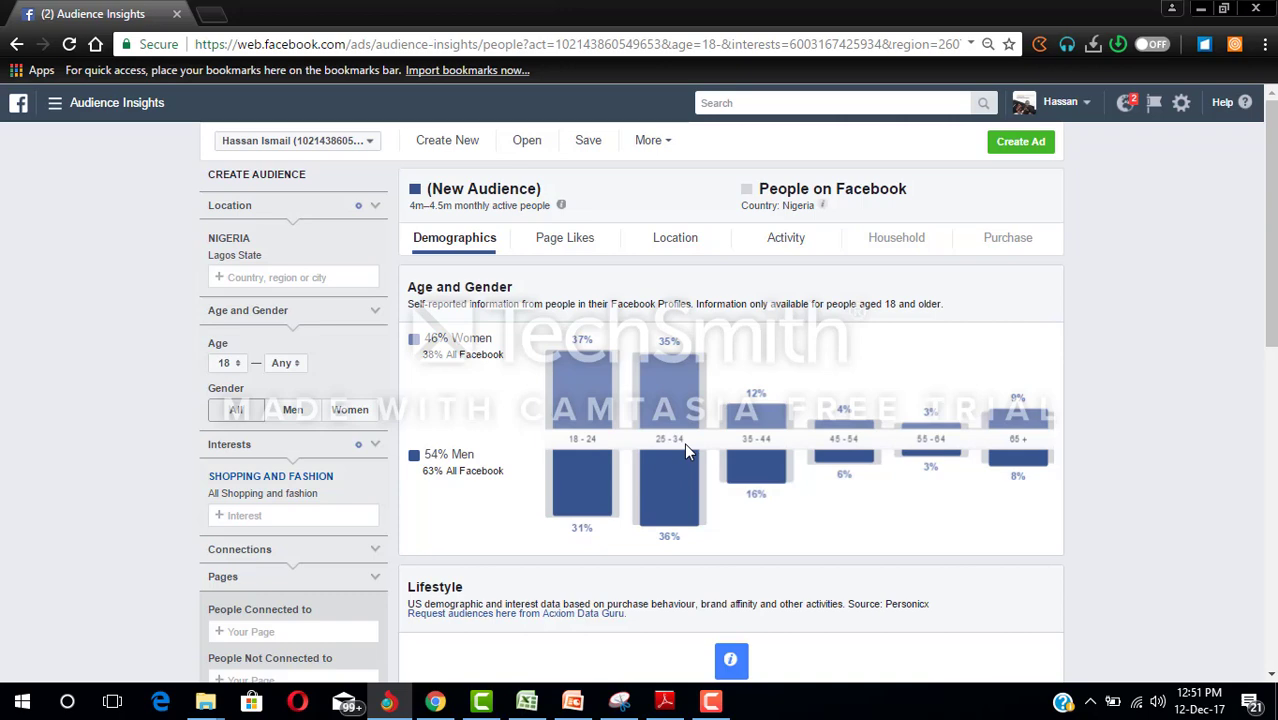
scroll(1270, 230, down, 2)
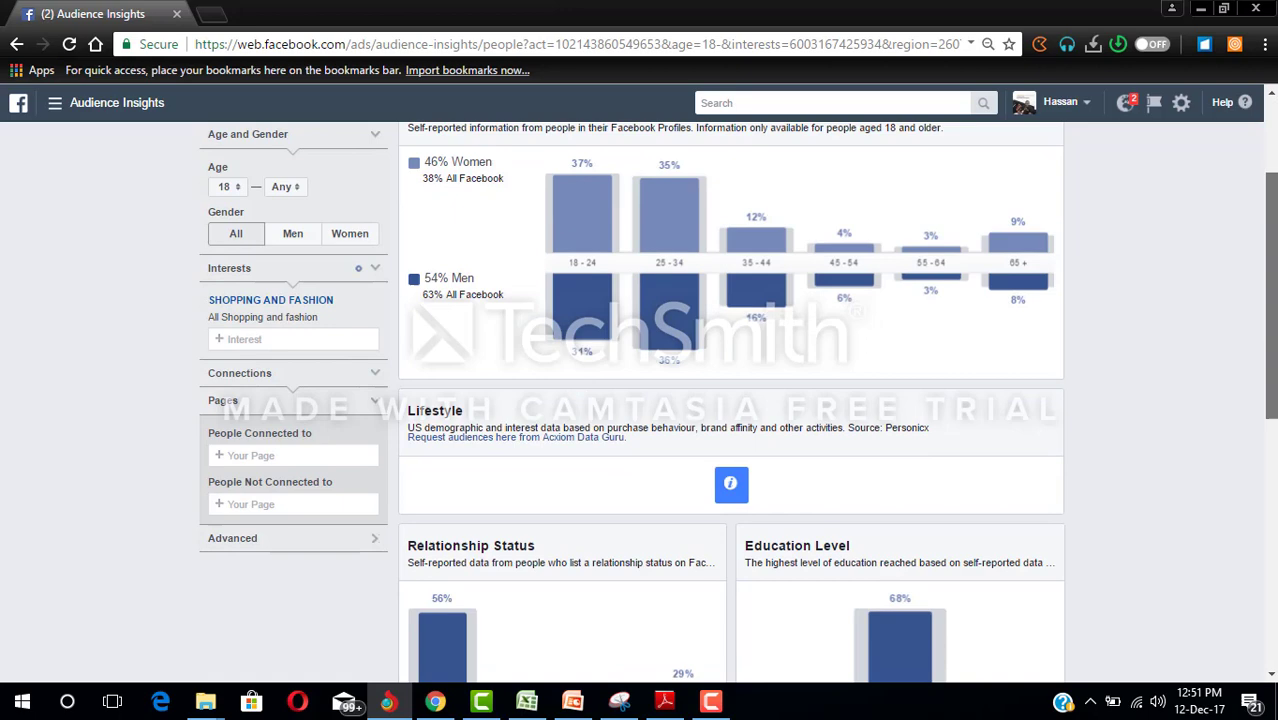
scroll(1270, 300, down, 3)
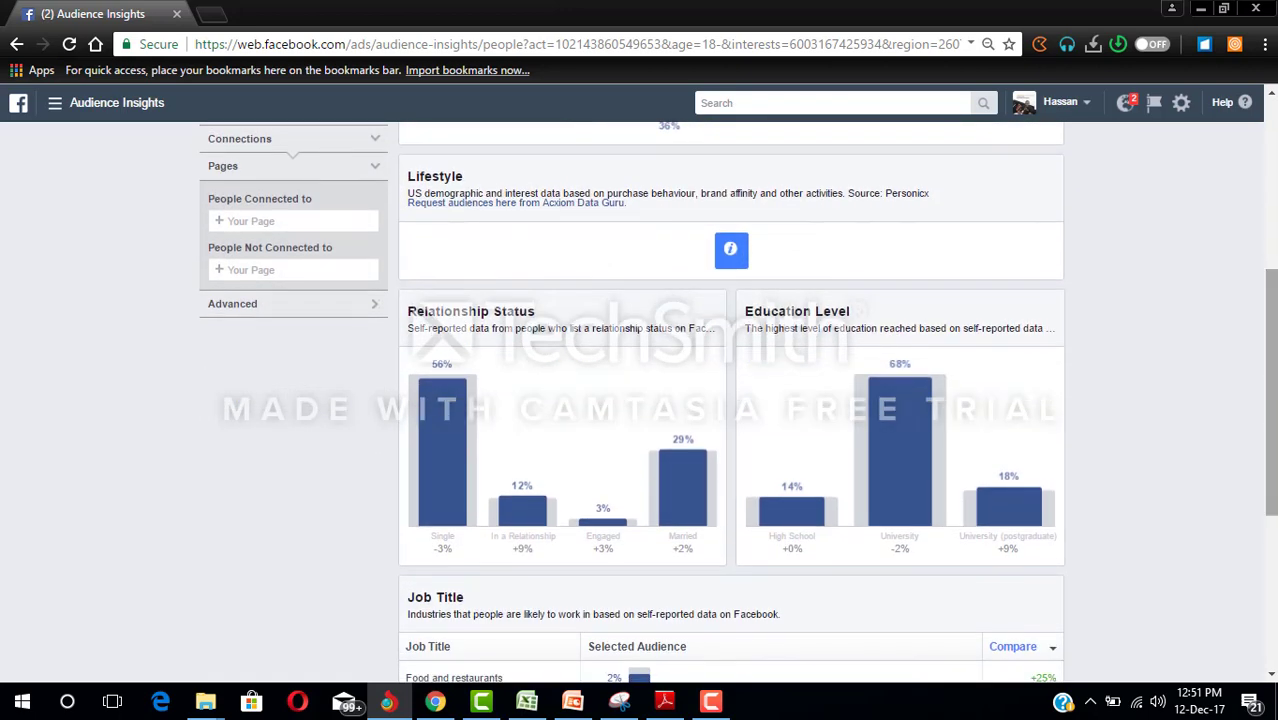
mouse_move(453, 368)
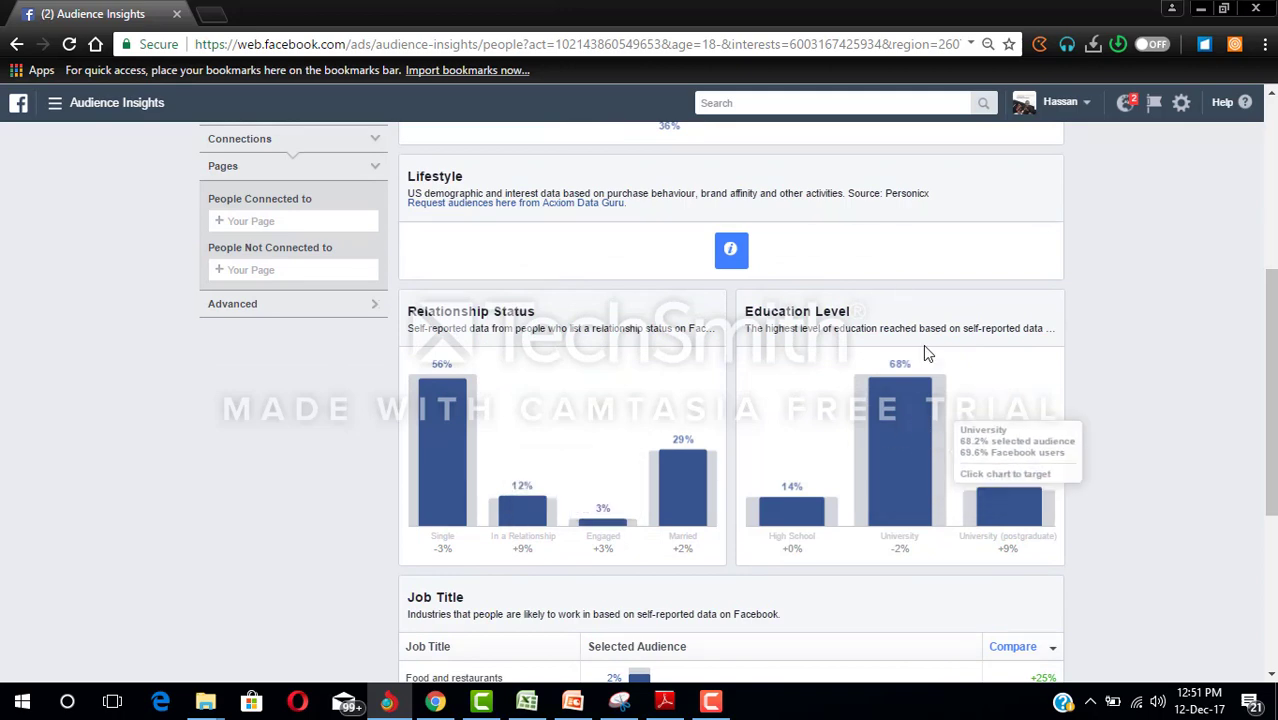
Sort the Job Title table of the shopping and fashion audience by selected audience share, largest first.
scroll(1270, 290, down, 3)
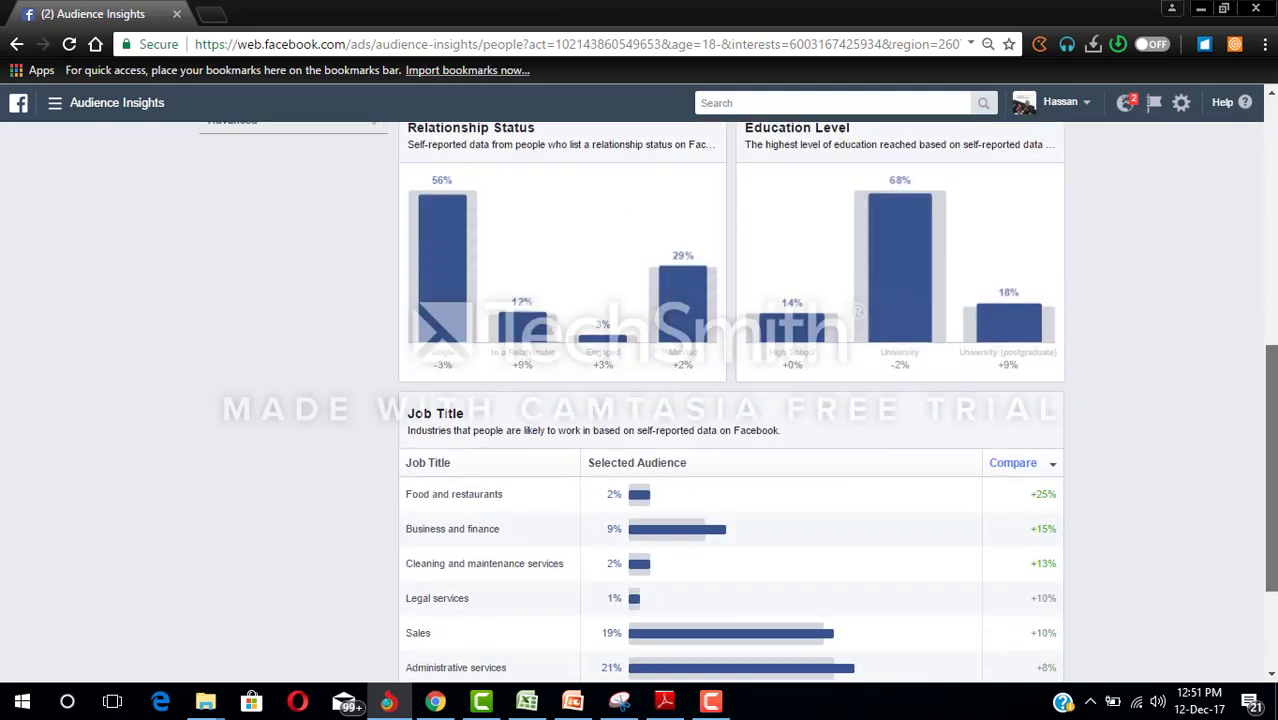
scroll(1270, 490, down, 2)
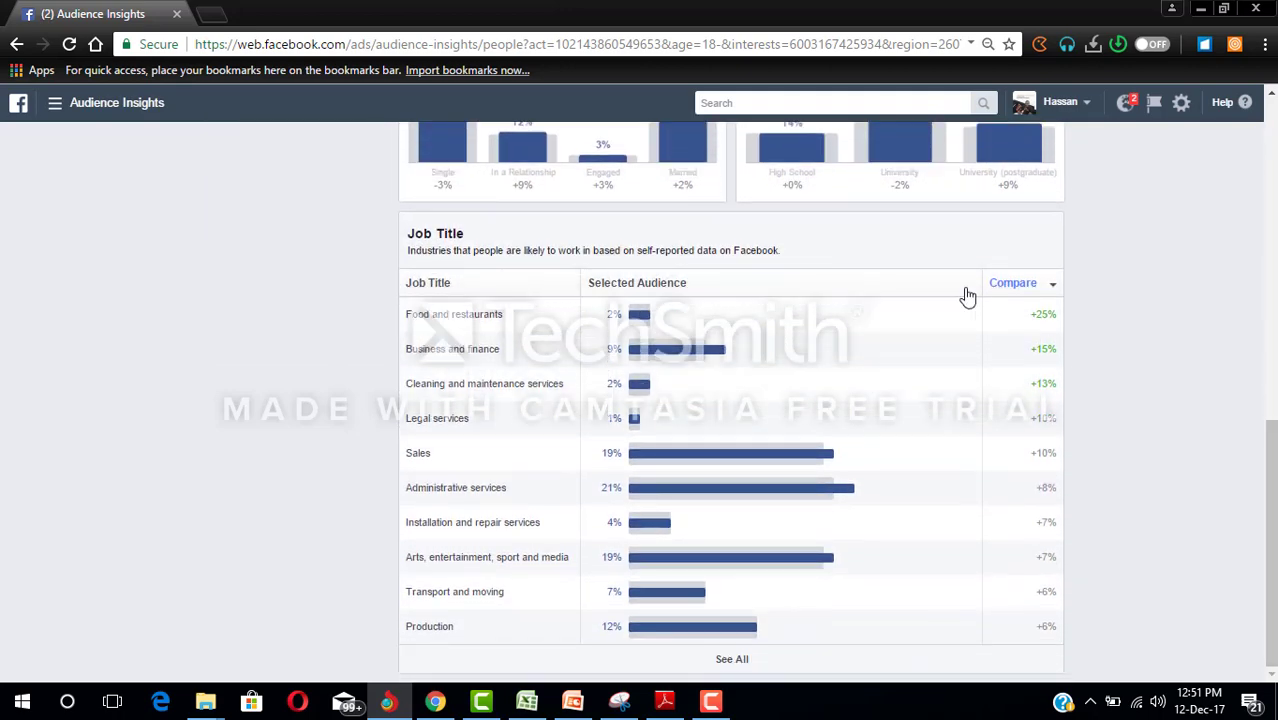
click(645, 286)
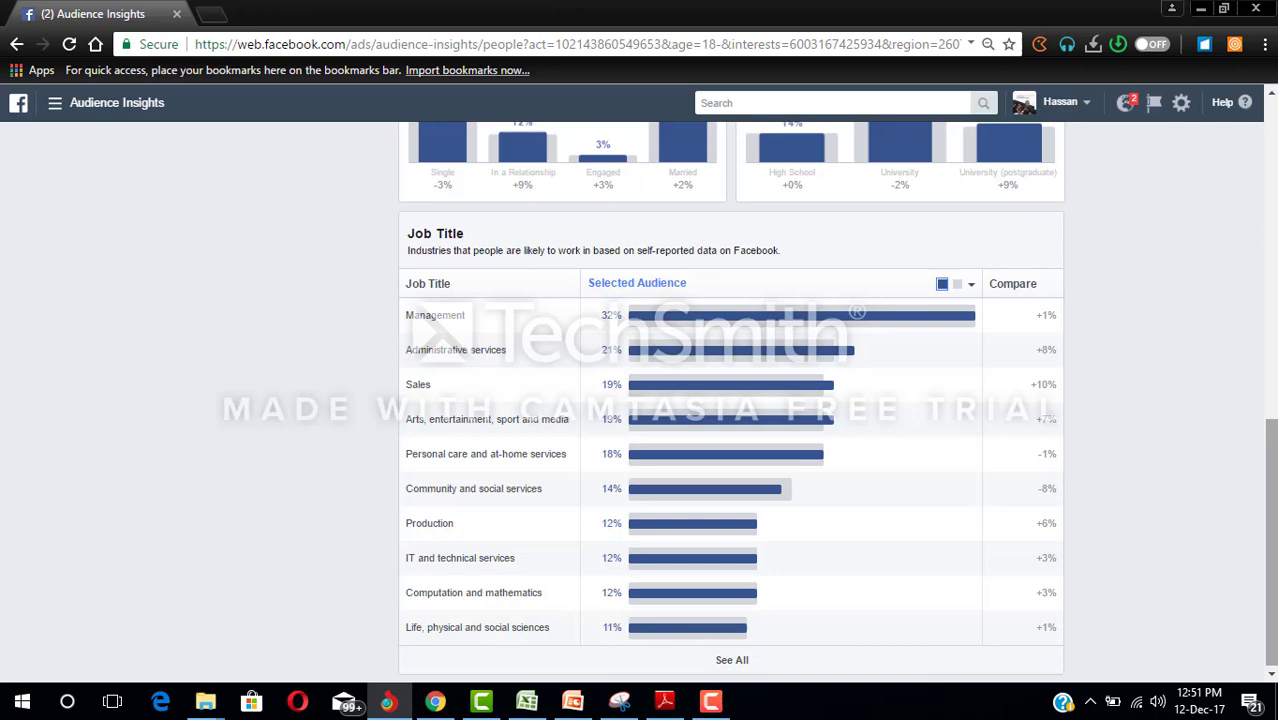
Examine the shopping and fashion audience's page likes, from the top categories down to the list of relevant pages.
drag(1272, 472, 1272, 139)
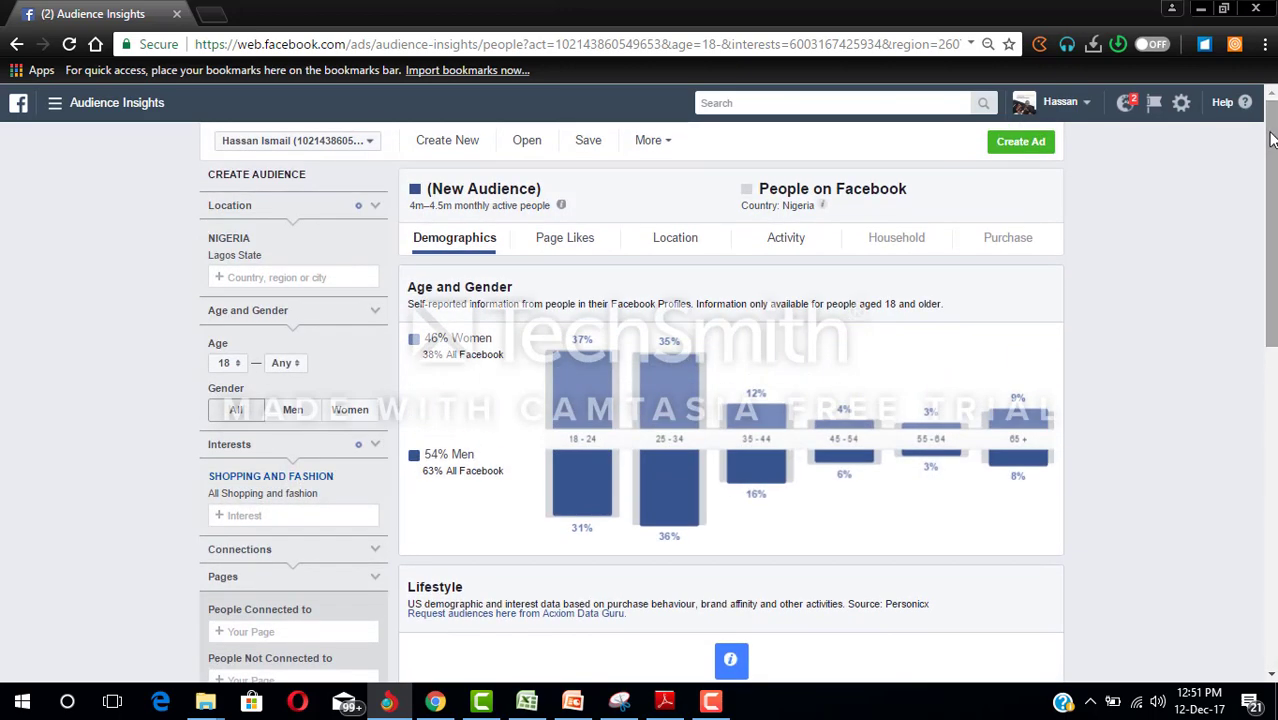
click(570, 241)
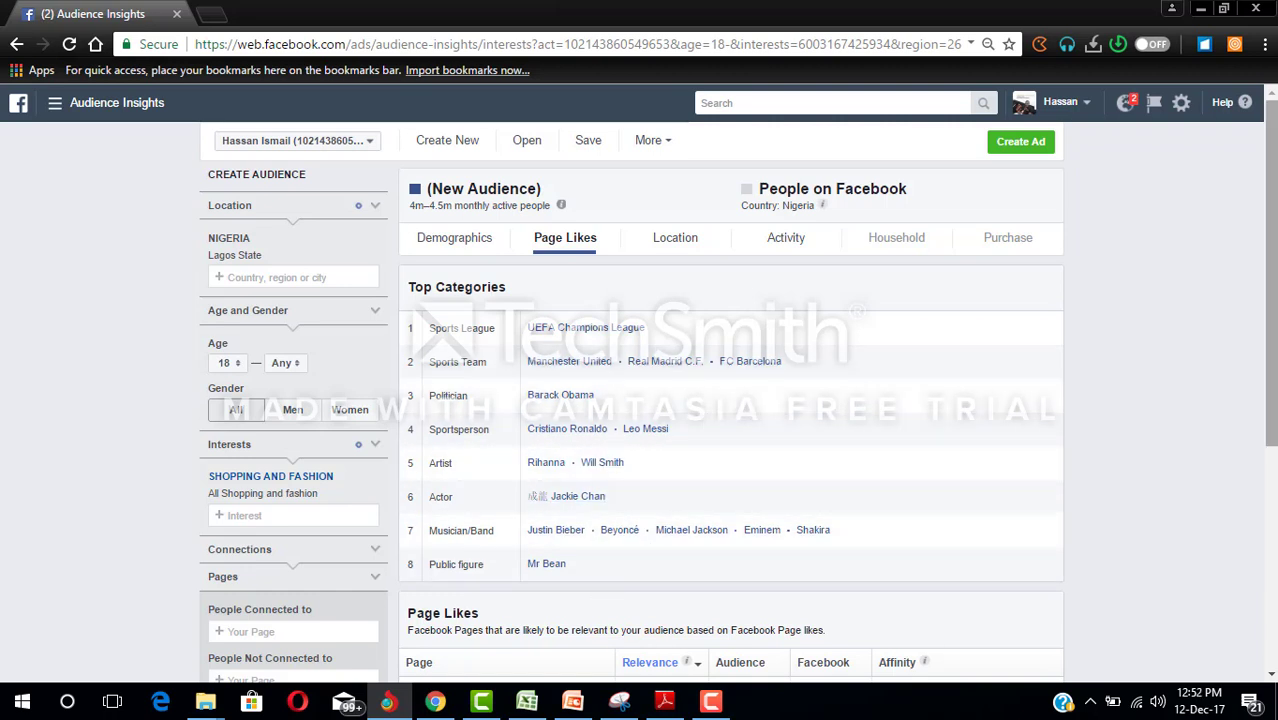
scroll(1272, 325, down, 3)
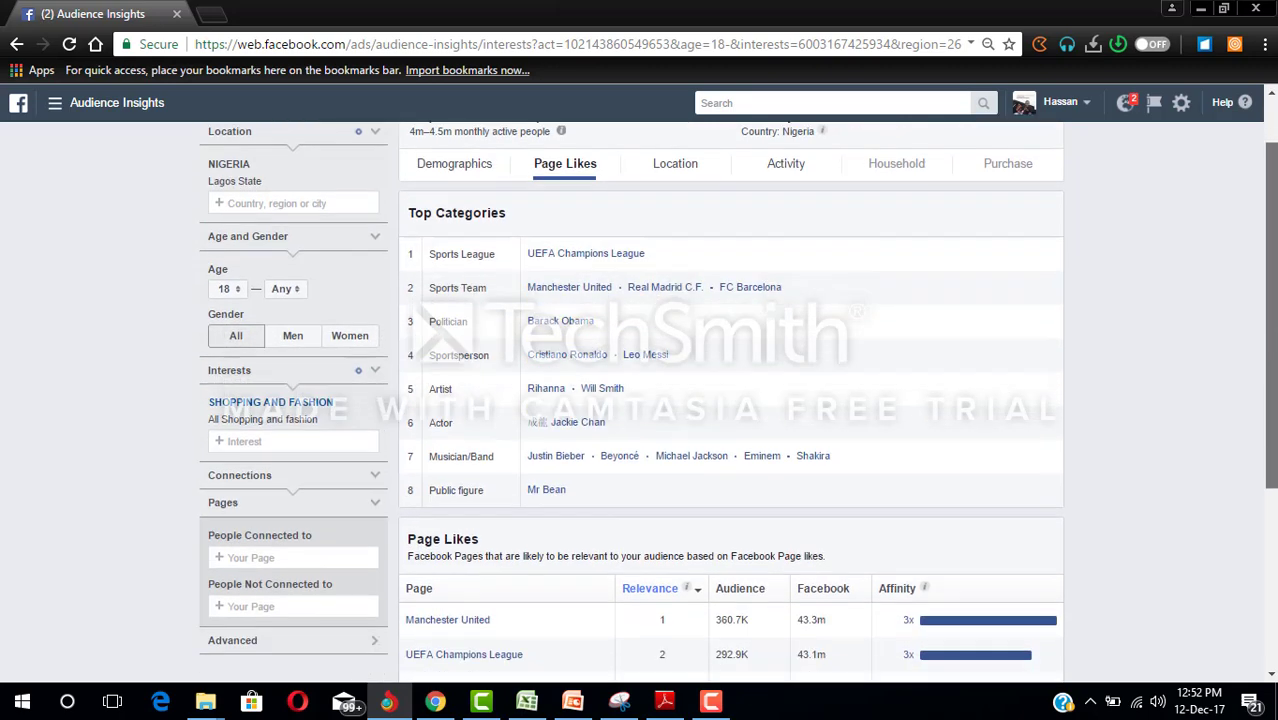
scroll(1272, 325, down, 1)
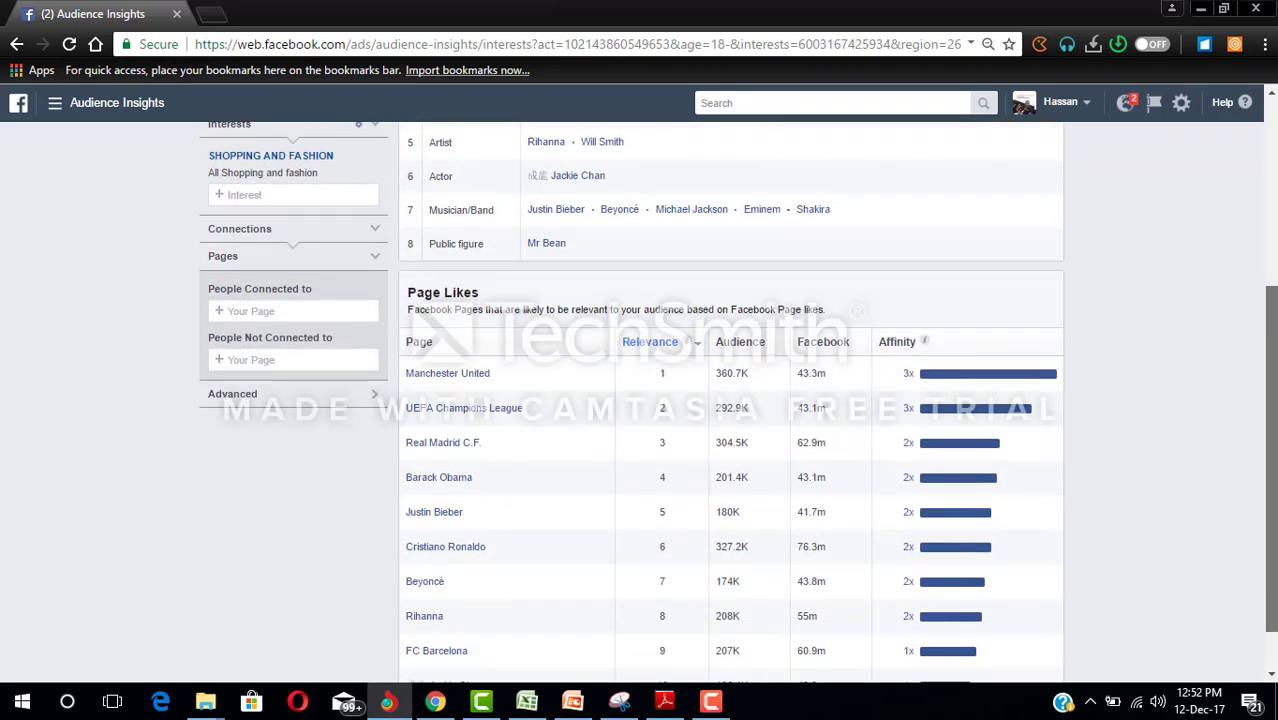
scroll(1274, 572, down, 1)
scroll(1274, 572, down, 1)
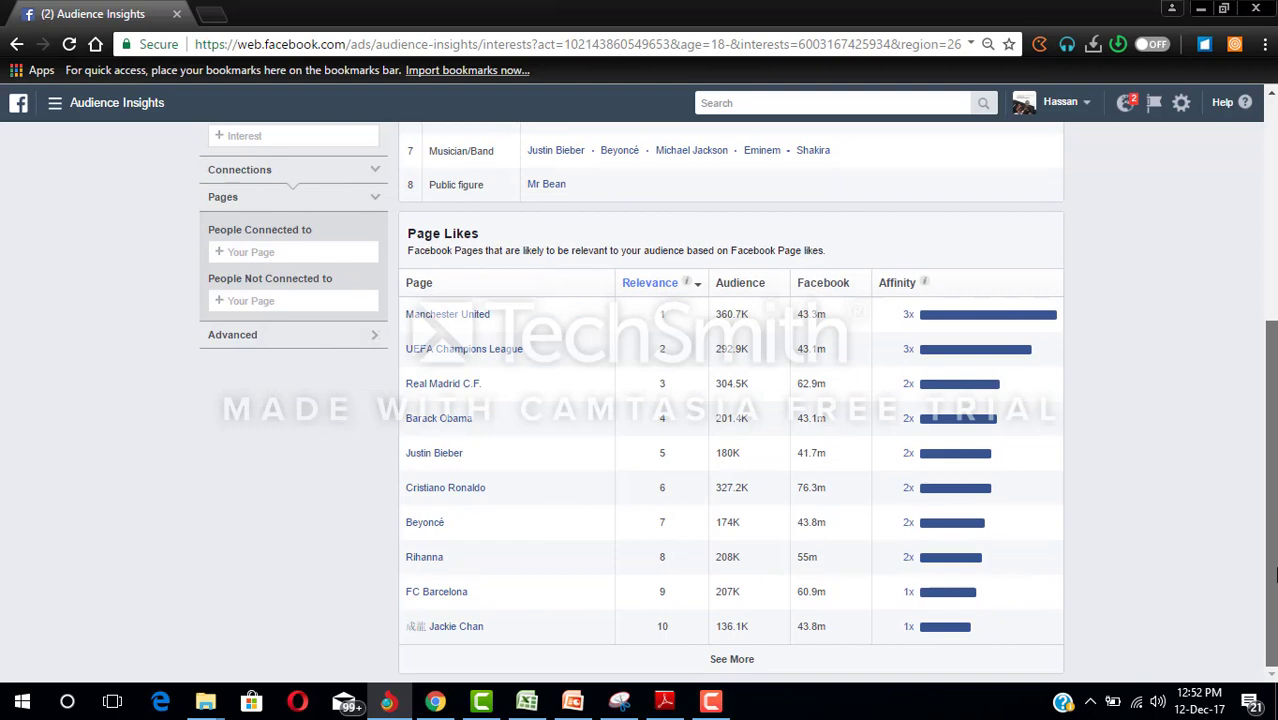
Show the shopping and fashion audience's top towns and cities, sorted by selected audience share, largest first.
scroll(1274, 565, up, 4)
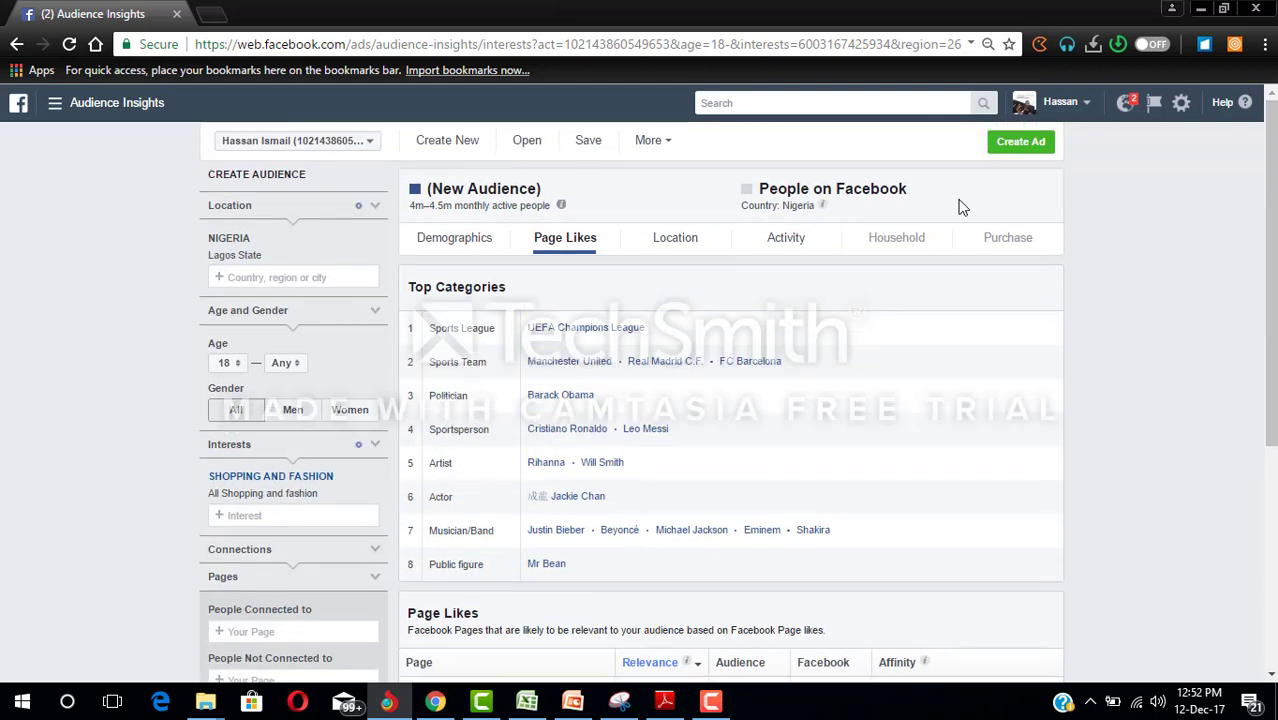
click(684, 251)
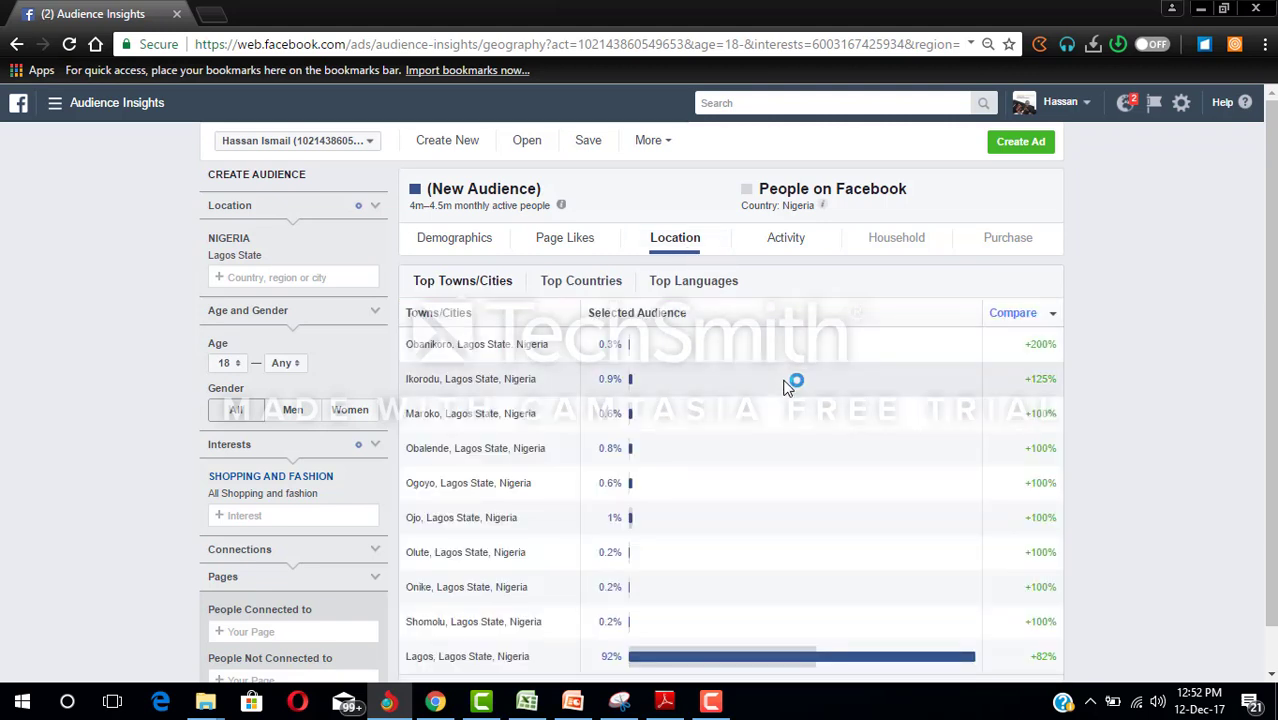
click(659, 318)
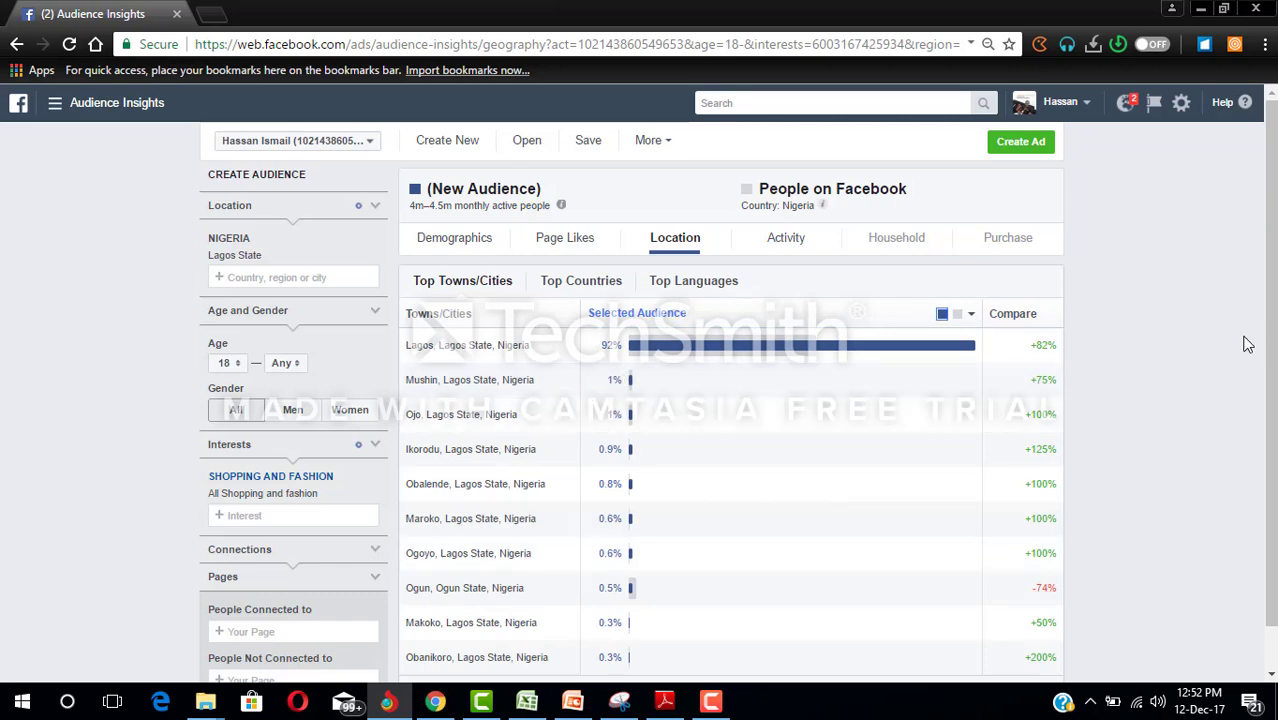
scroll(1273, 367, down, 1)
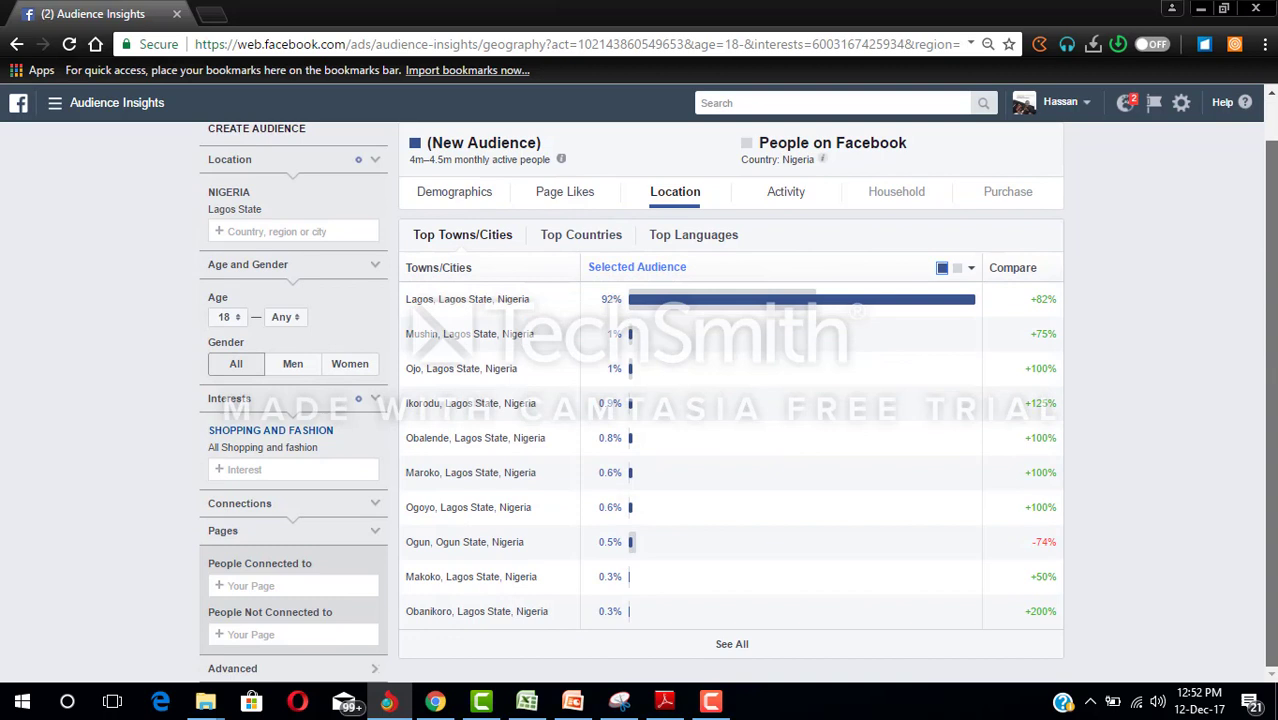
scroll(1273, 367, up, 1)
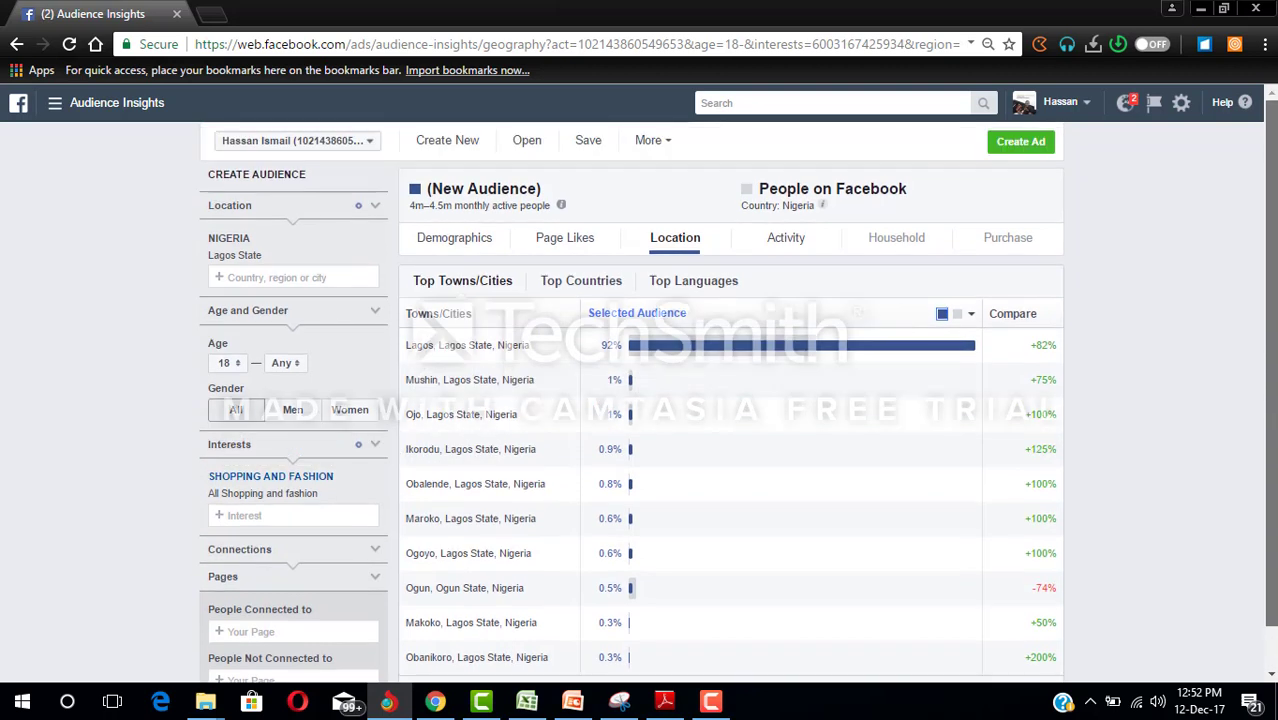
Save the current audience under the name "fashion buyers".
click(589, 142)
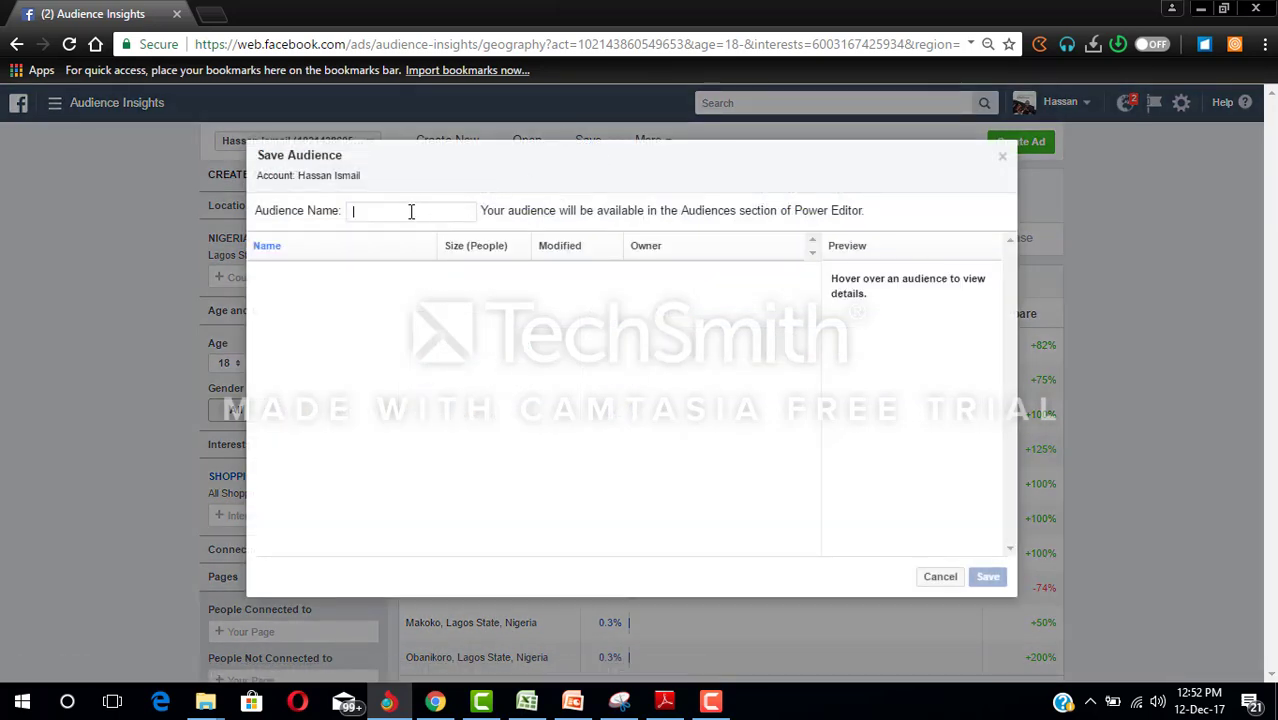
text(fashion buyers)
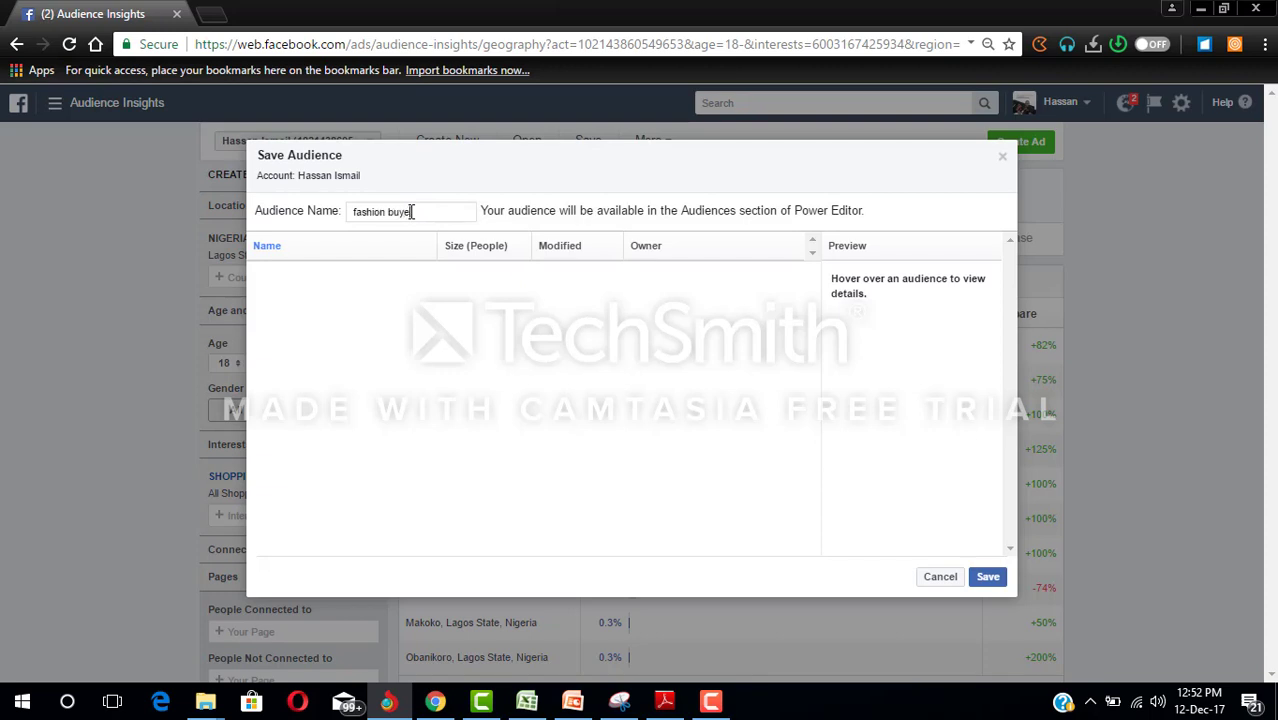
click(978, 582)
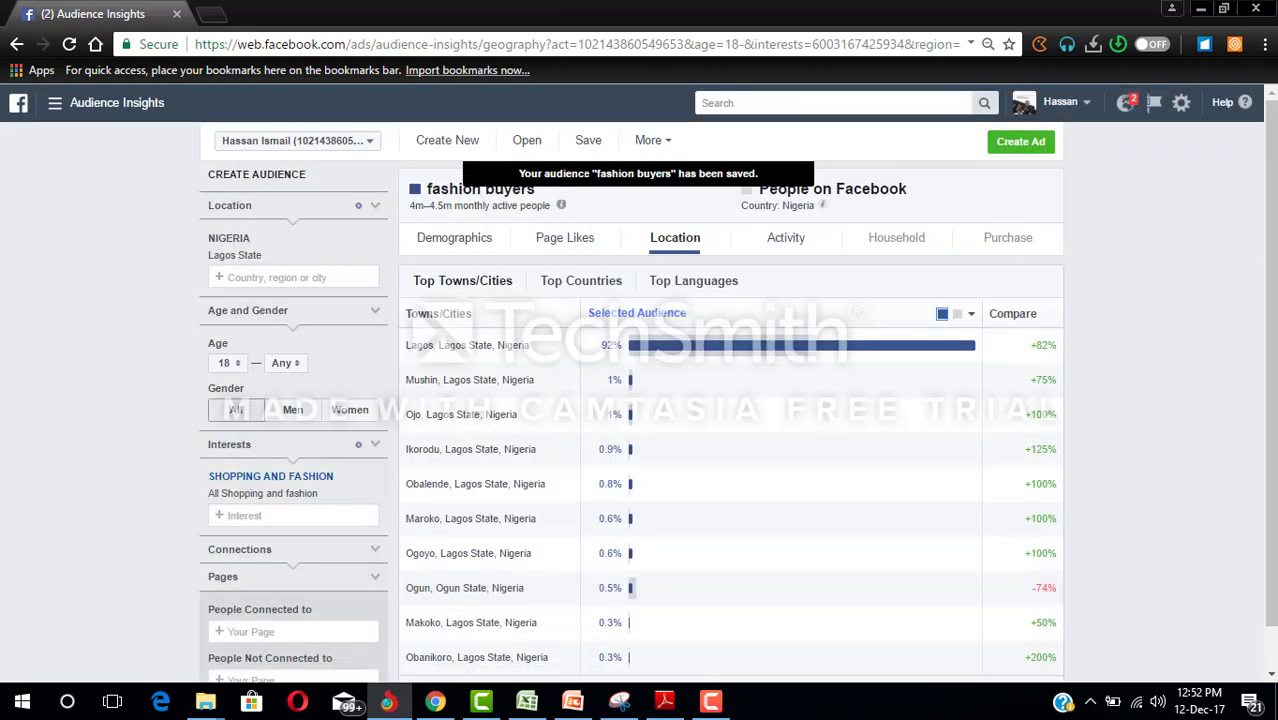
click(378, 256)
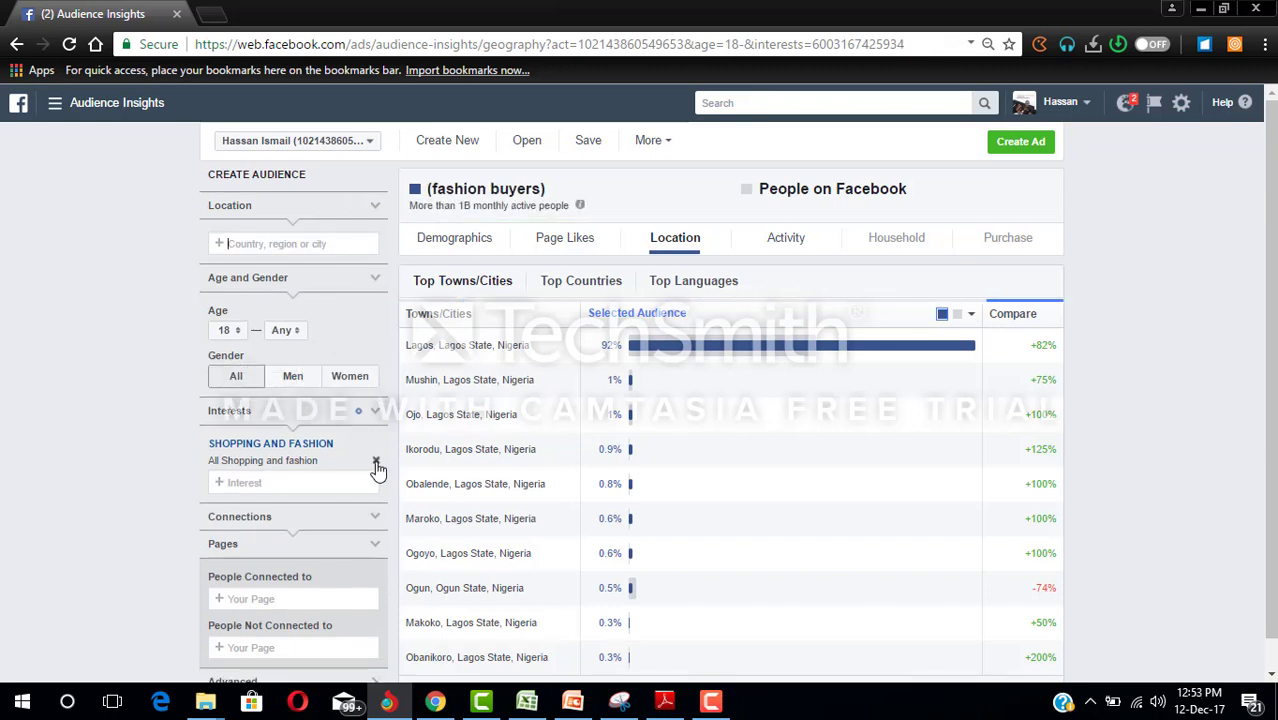
click(379, 463)
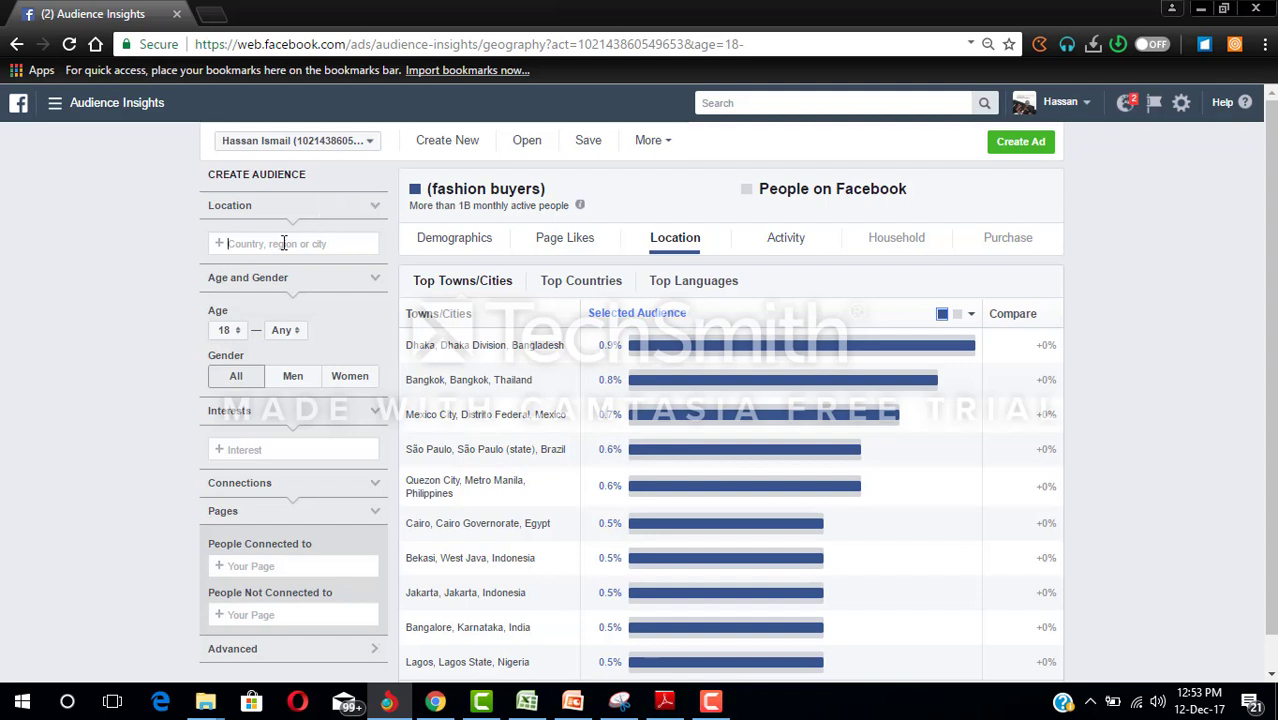
text(lag)
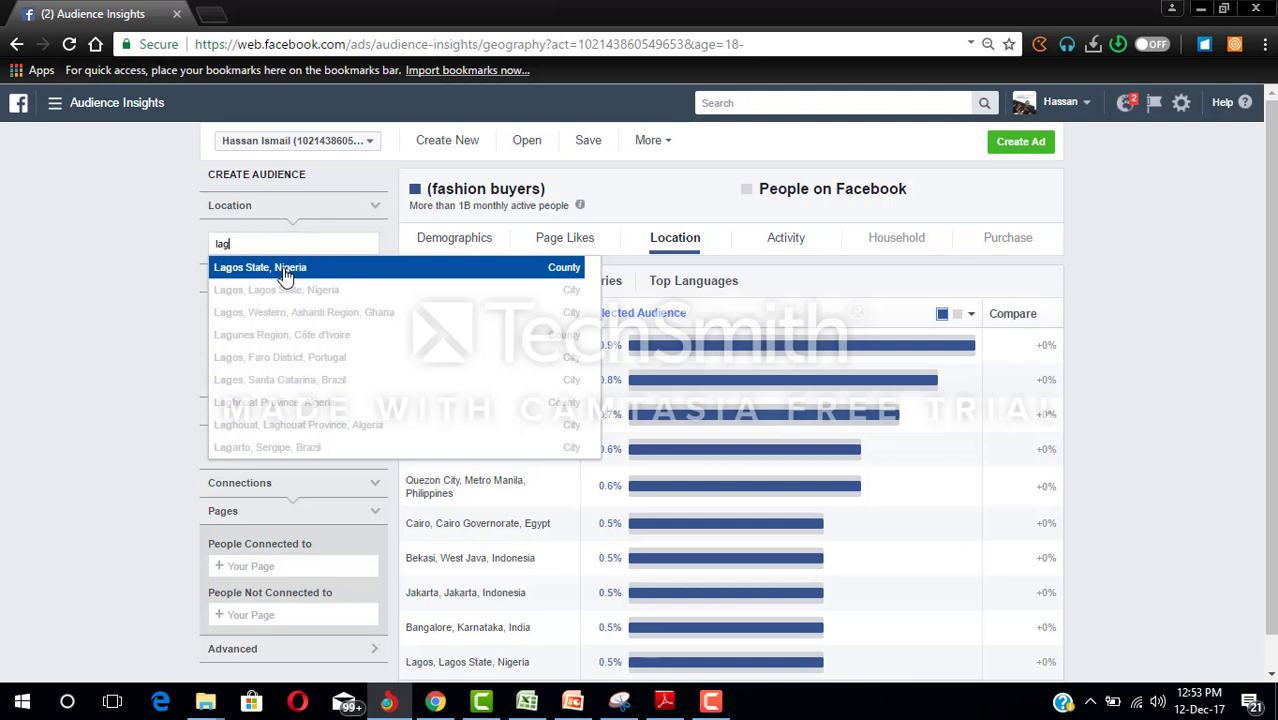
click(285, 268)
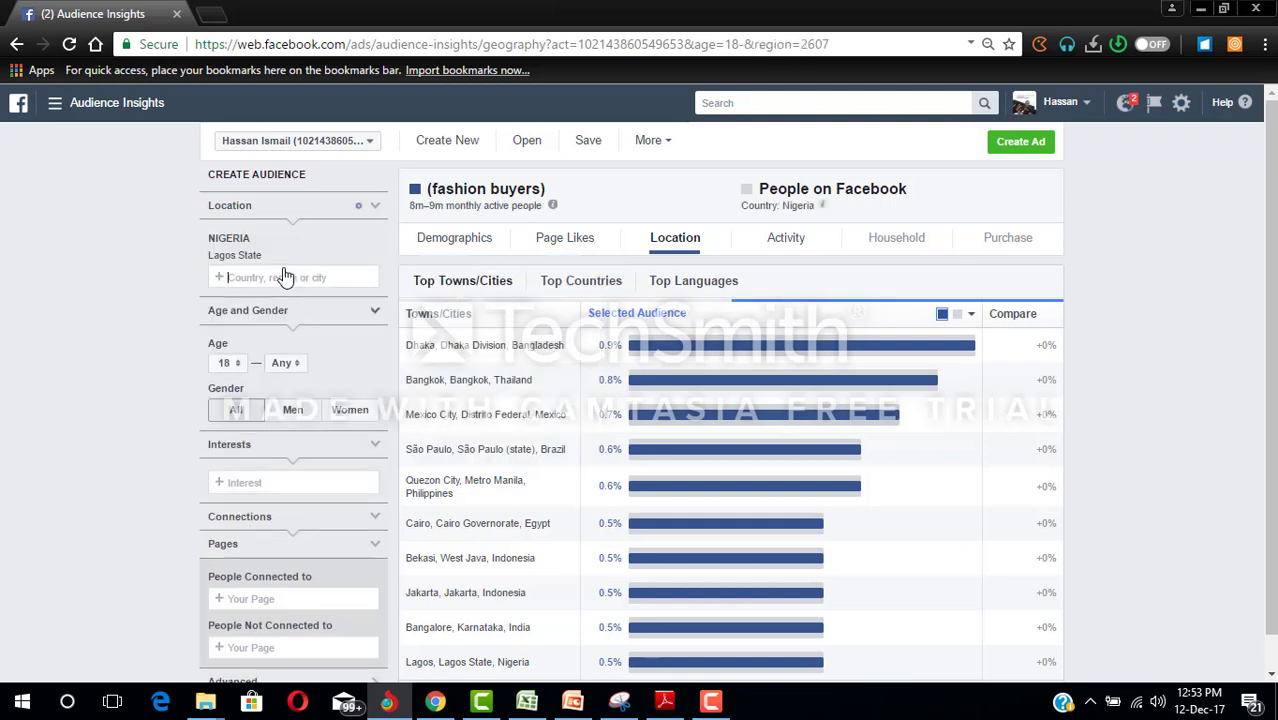
Start a new audience based on everyone on Facebook, discarding the unsaved changes to the current one.
click(441, 143)
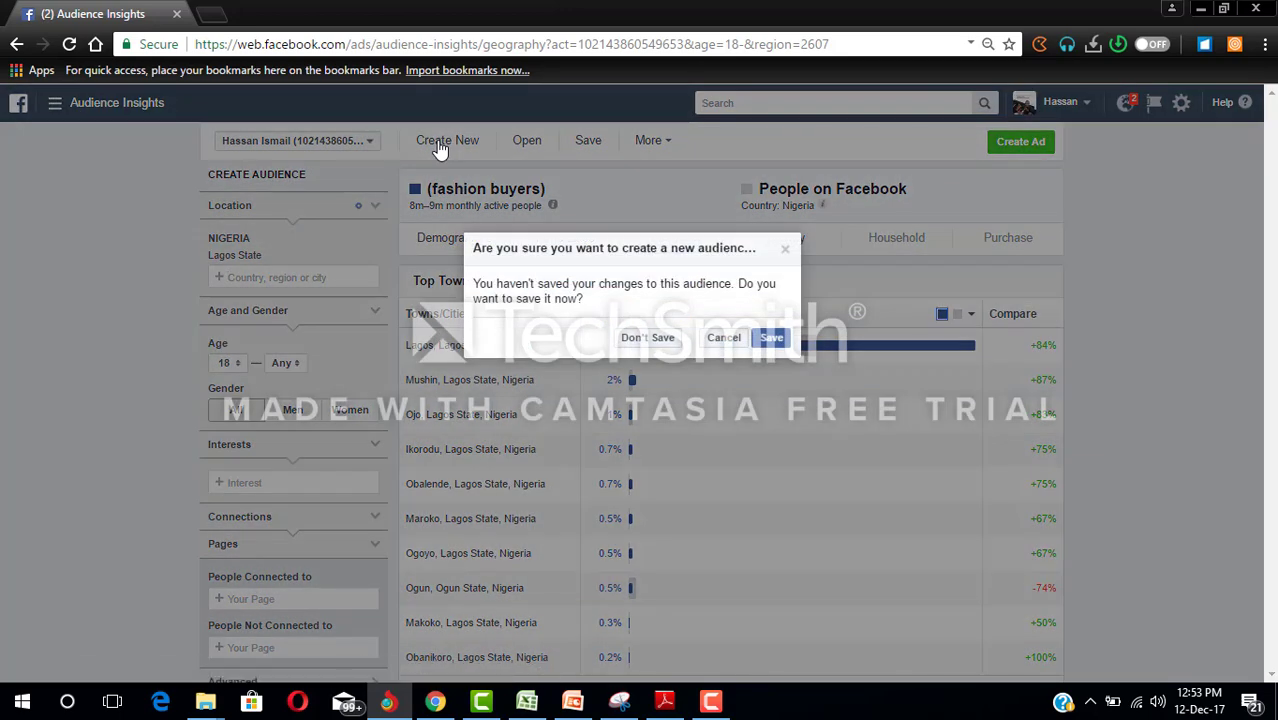
click(663, 339)
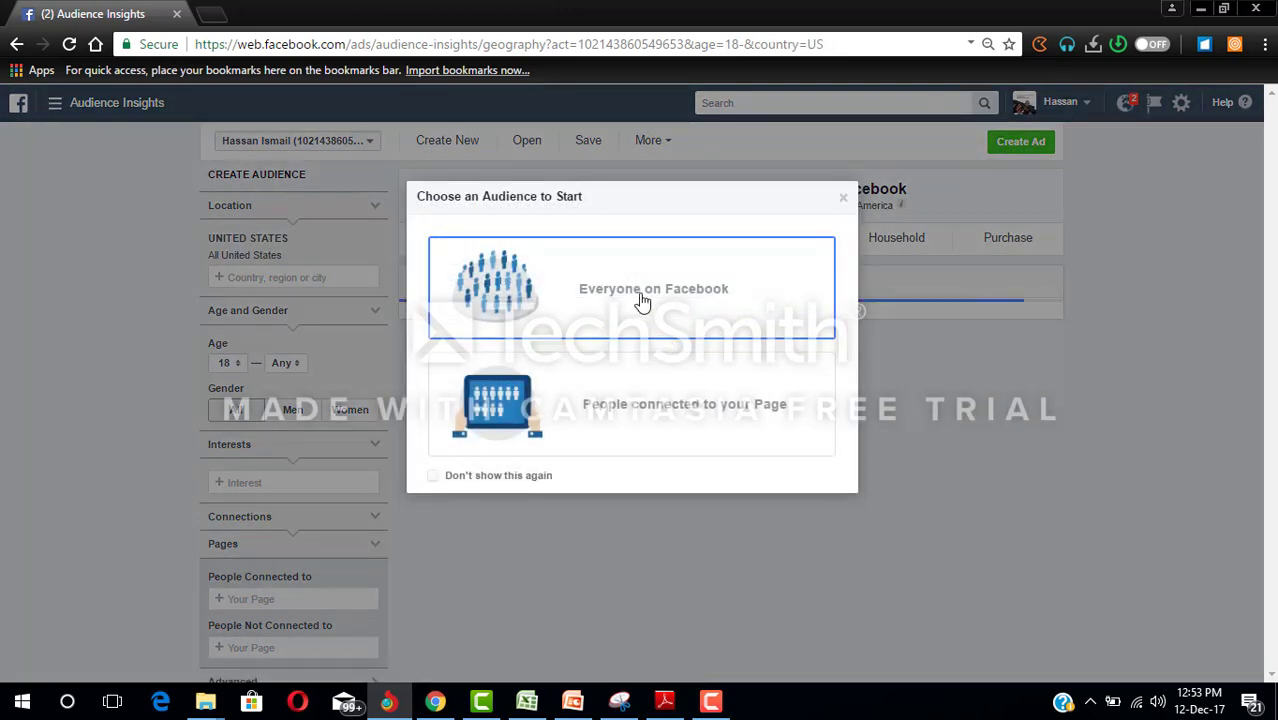
click(643, 298)
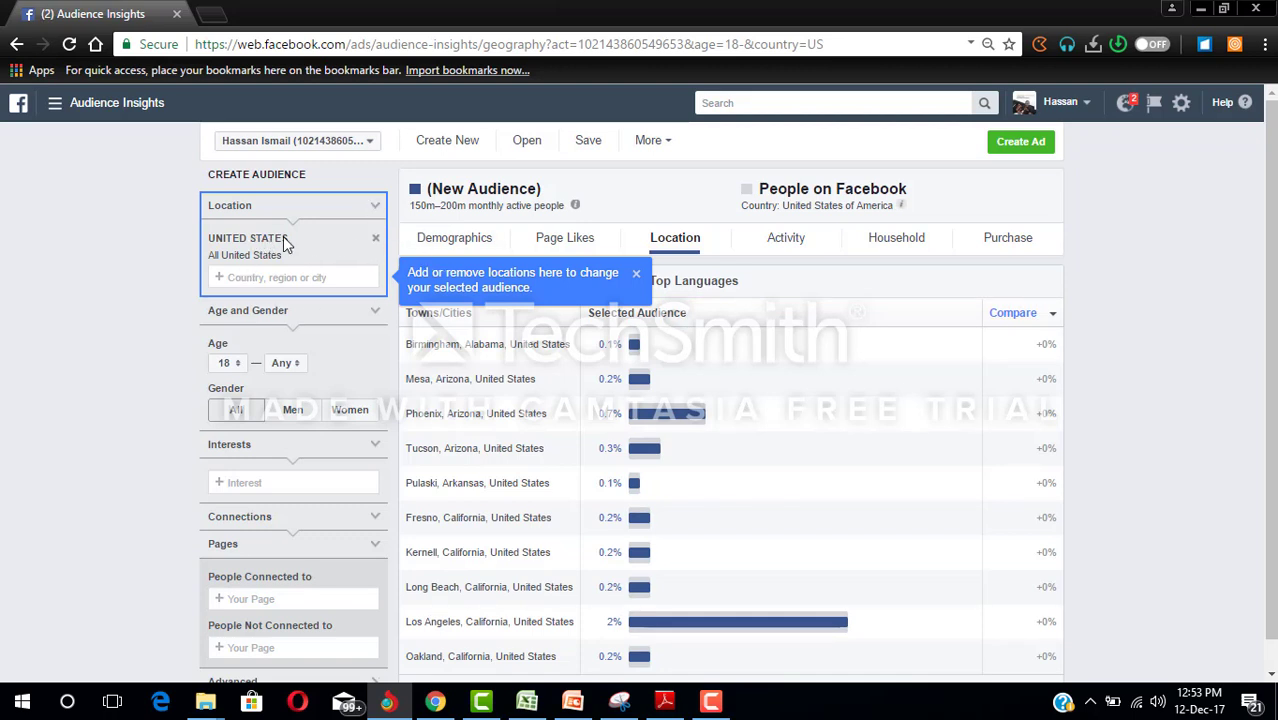
Replace the new audience's United States location with the country Nigeria.
click(376, 241)
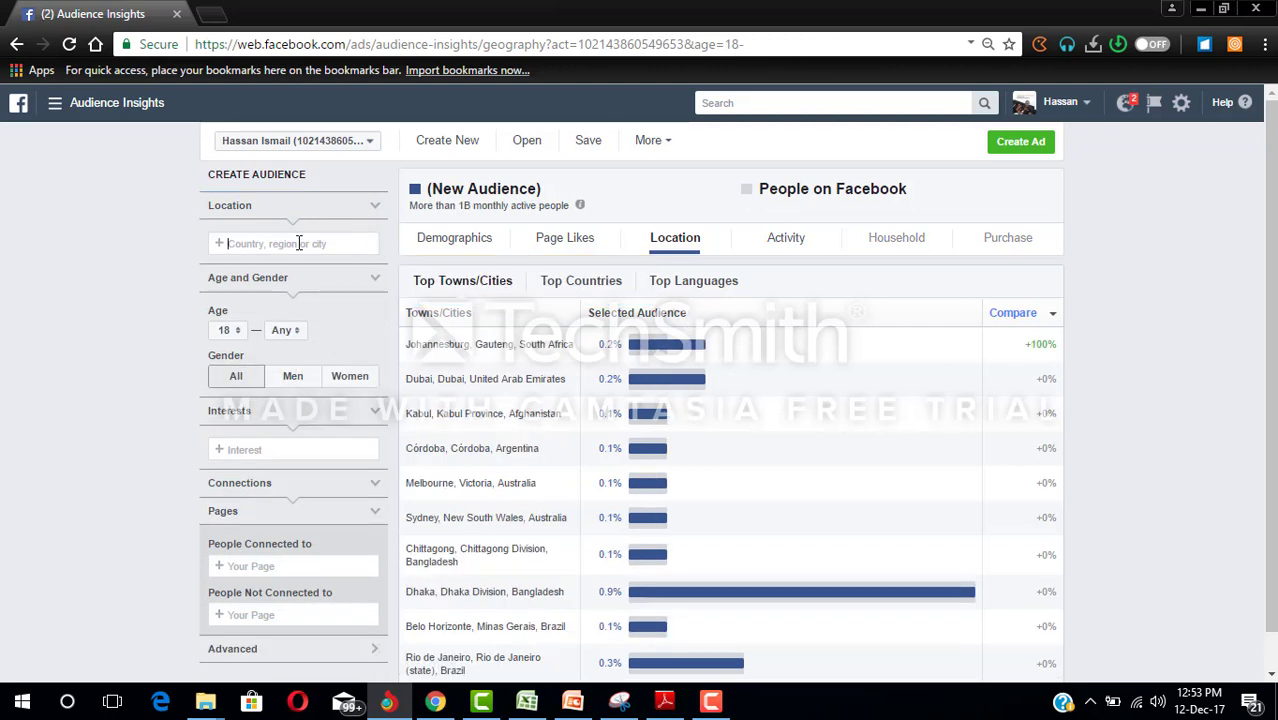
text(nigeria)
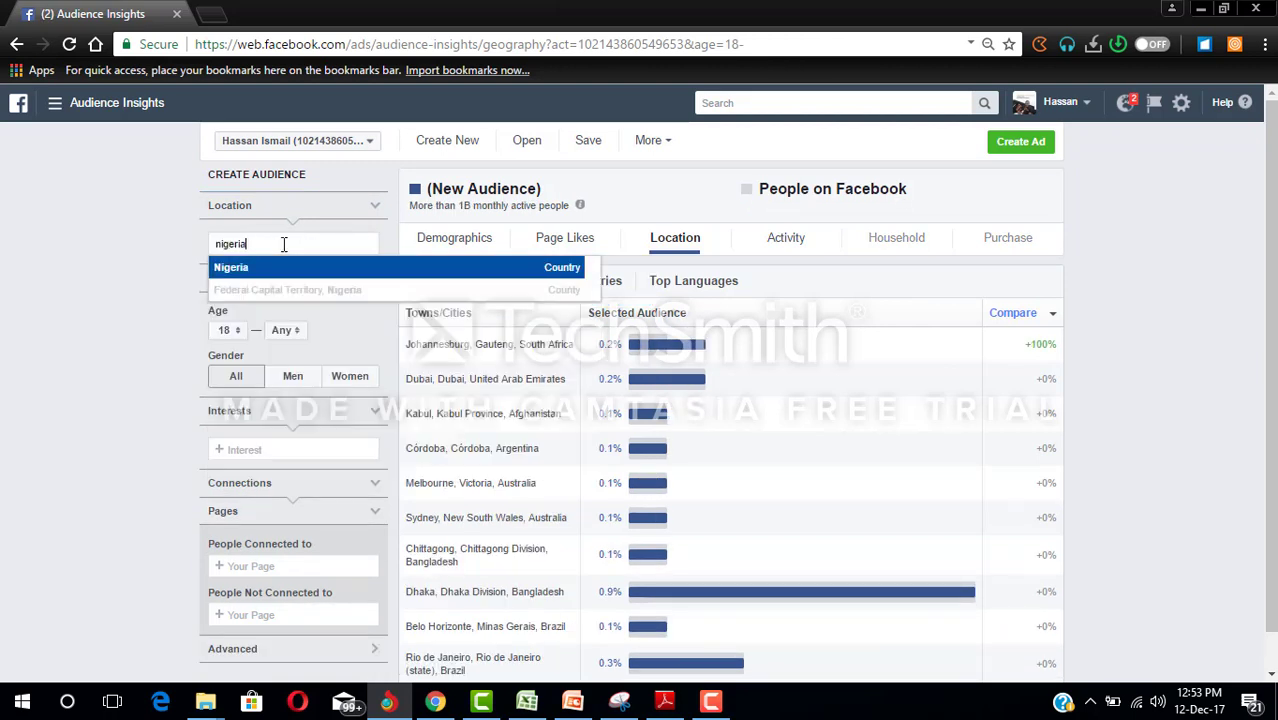
click(273, 272)
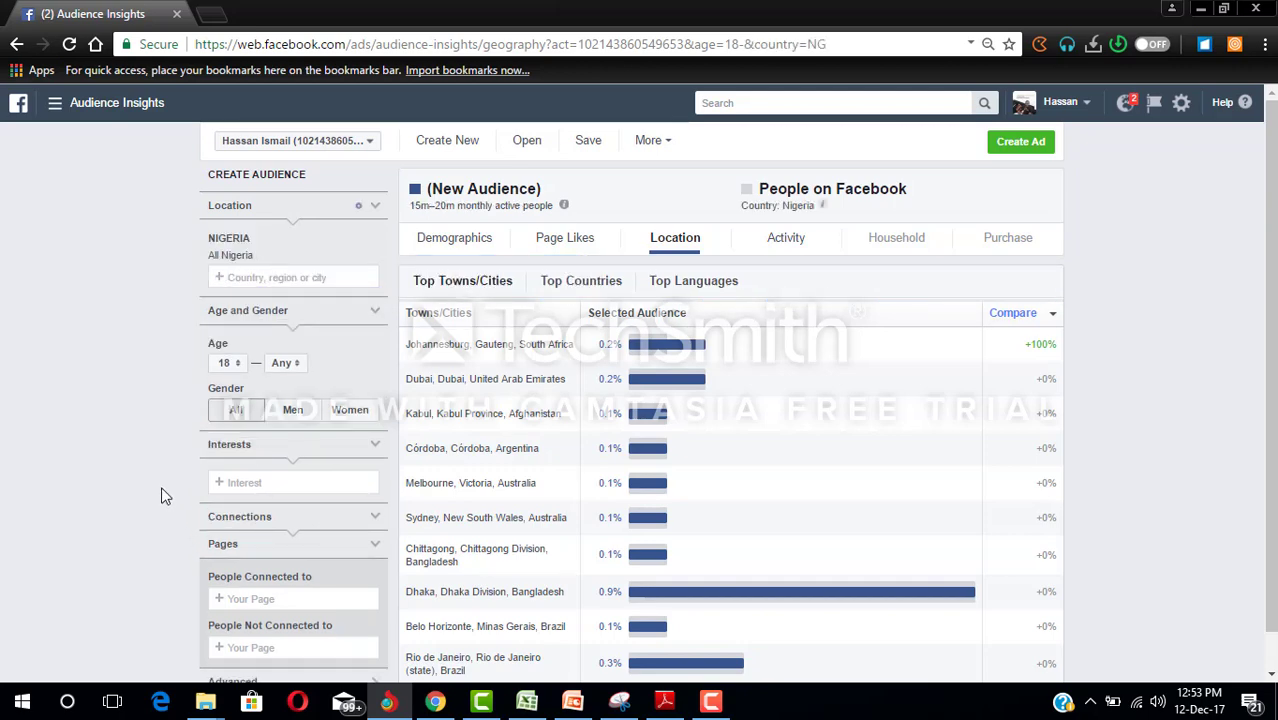
Add the whole Shopping and fashion category to the new audience's interests.
scroll(166, 496, down, 1)
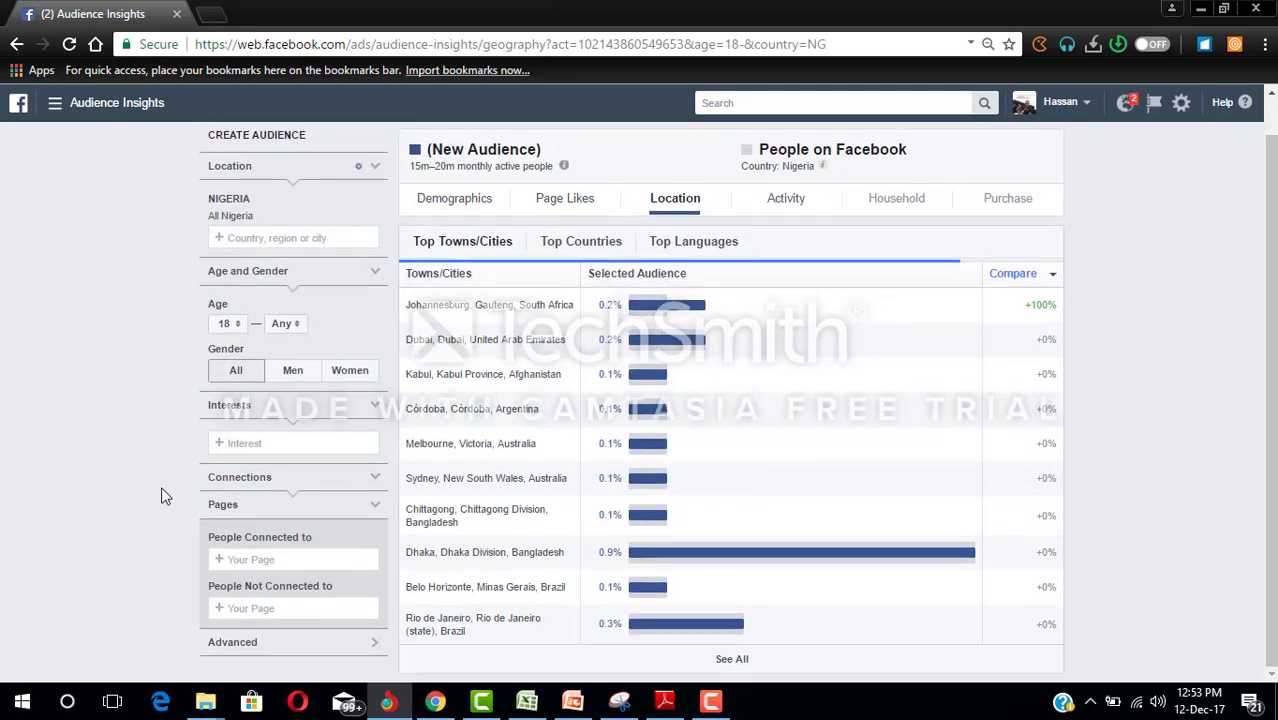
click(292, 443)
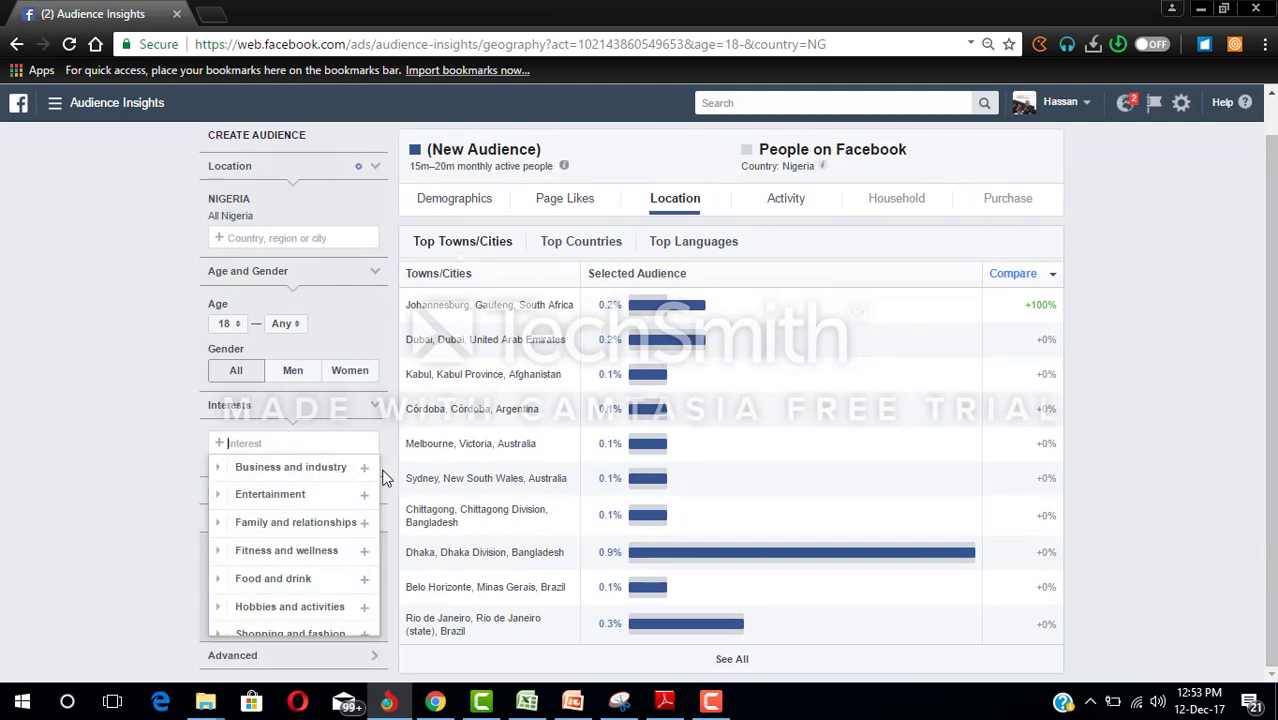
scroll(373, 506, down, 1)
scroll(373, 506, down, 2)
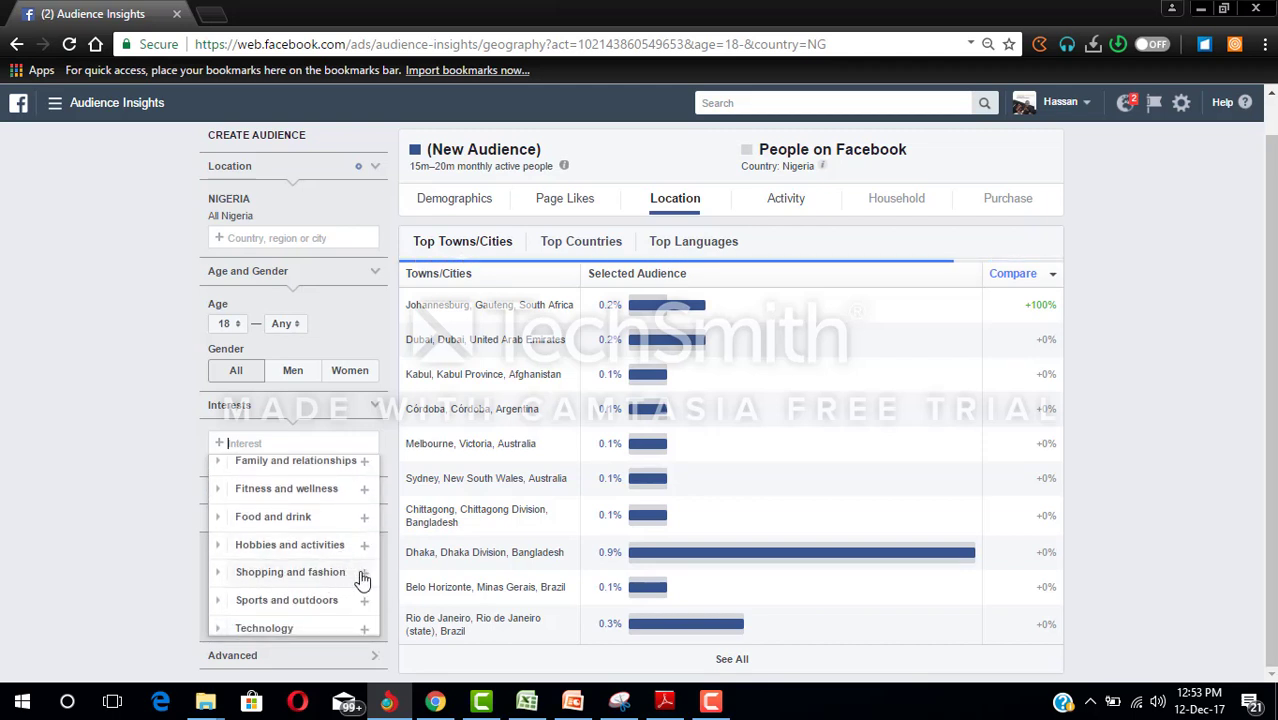
click(363, 576)
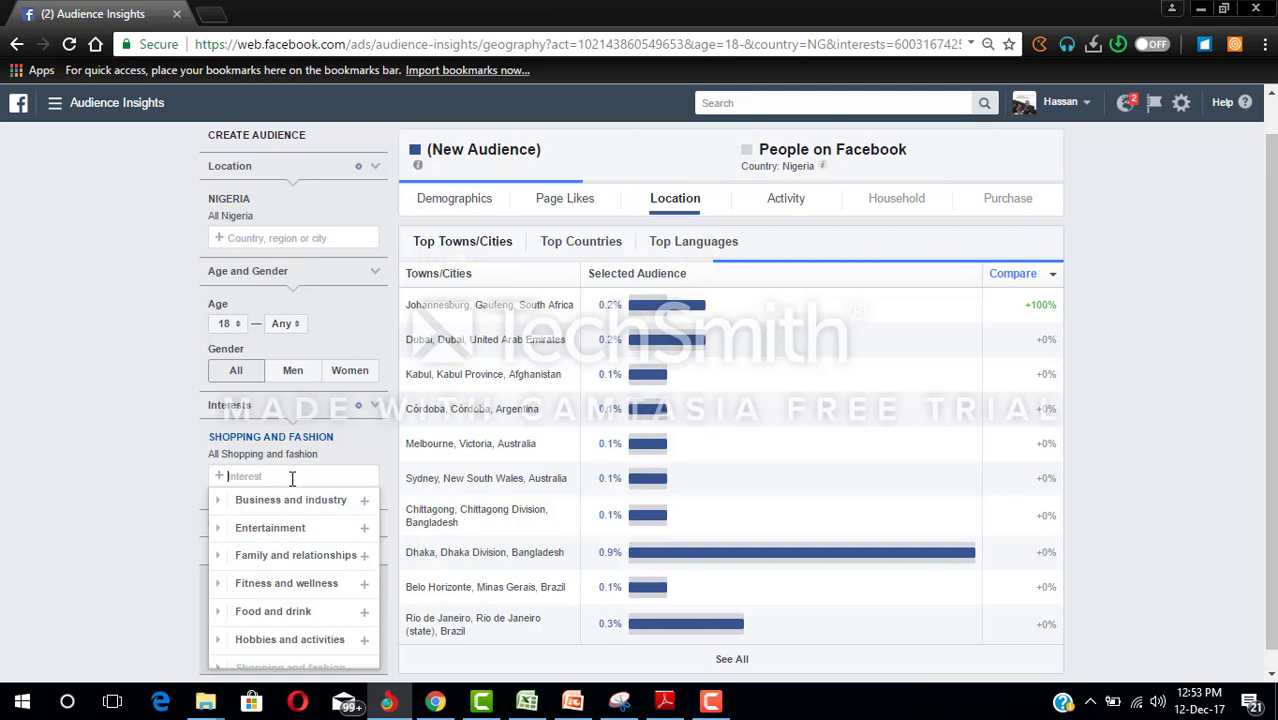
Add Konga.com and Jumia as additional interests of the new audience.
text(konga)
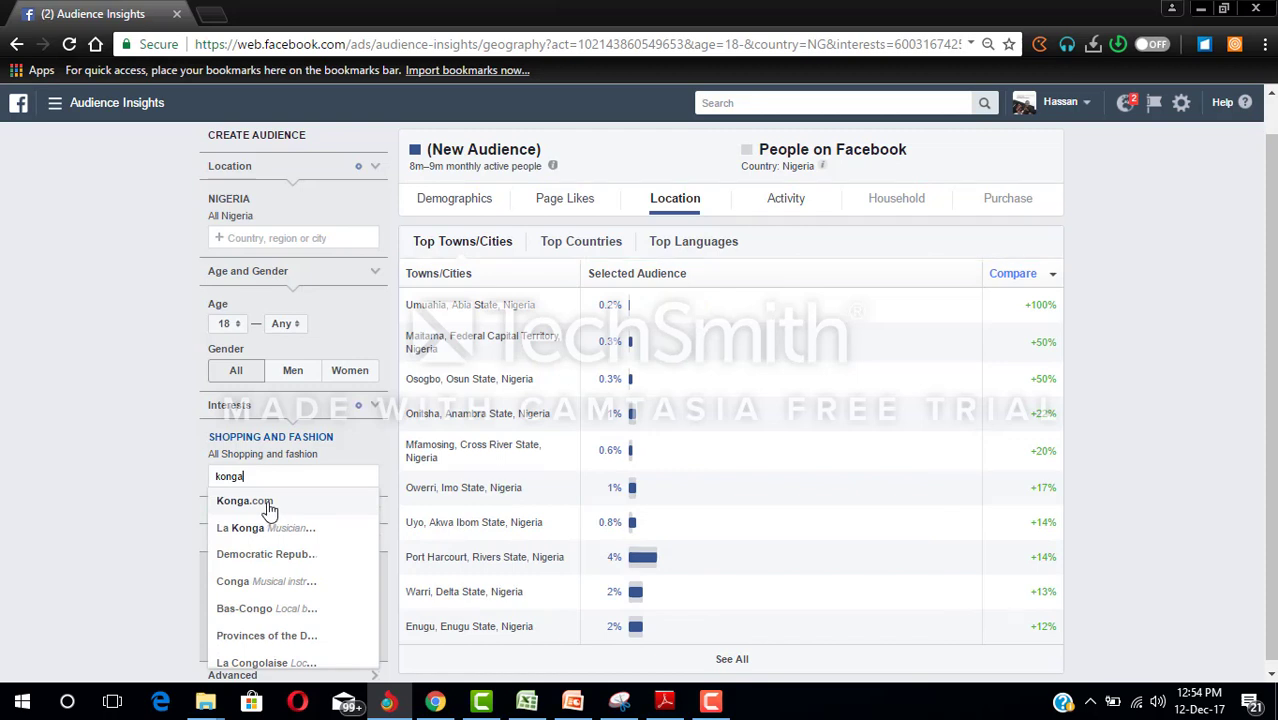
click(269, 510)
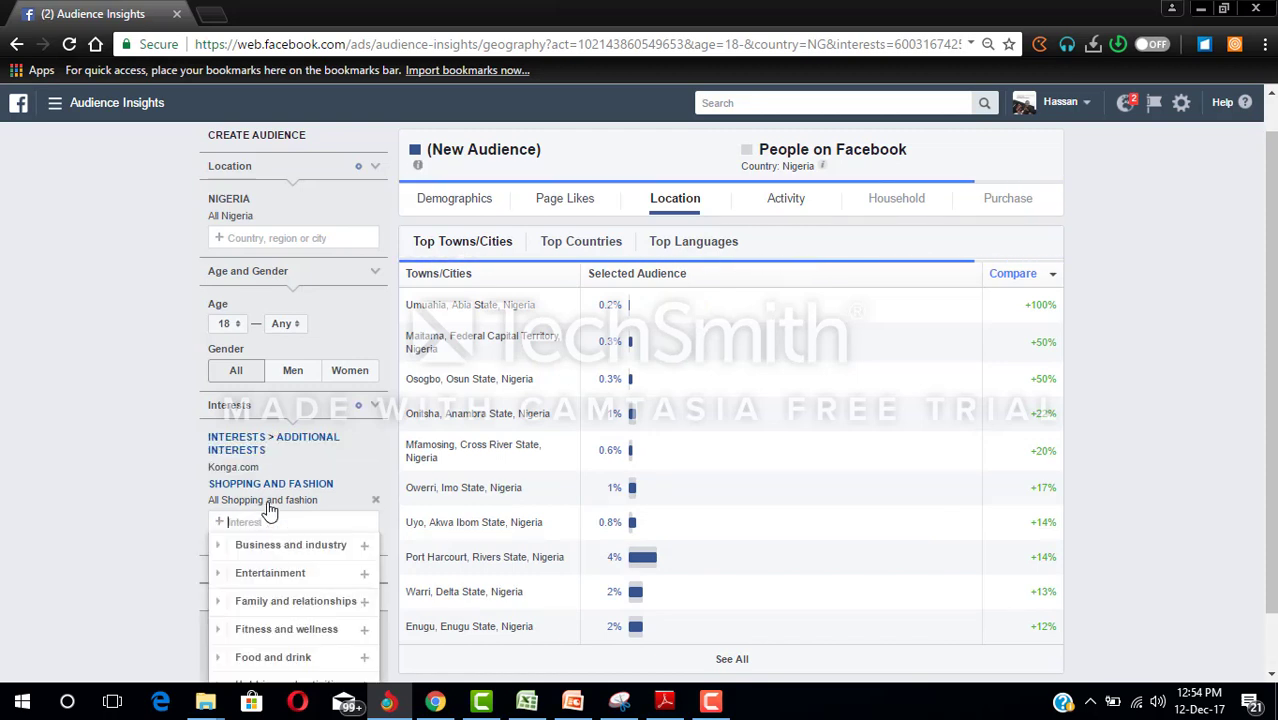
text(ju)
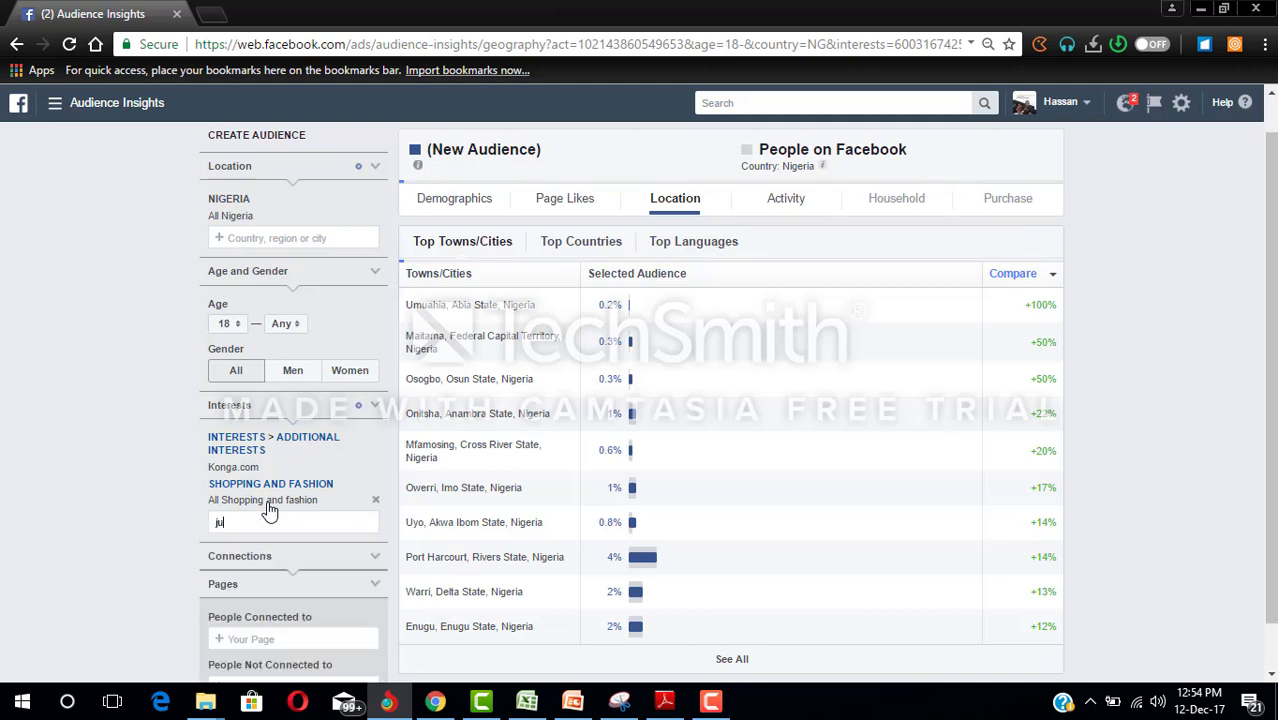
text(mia)
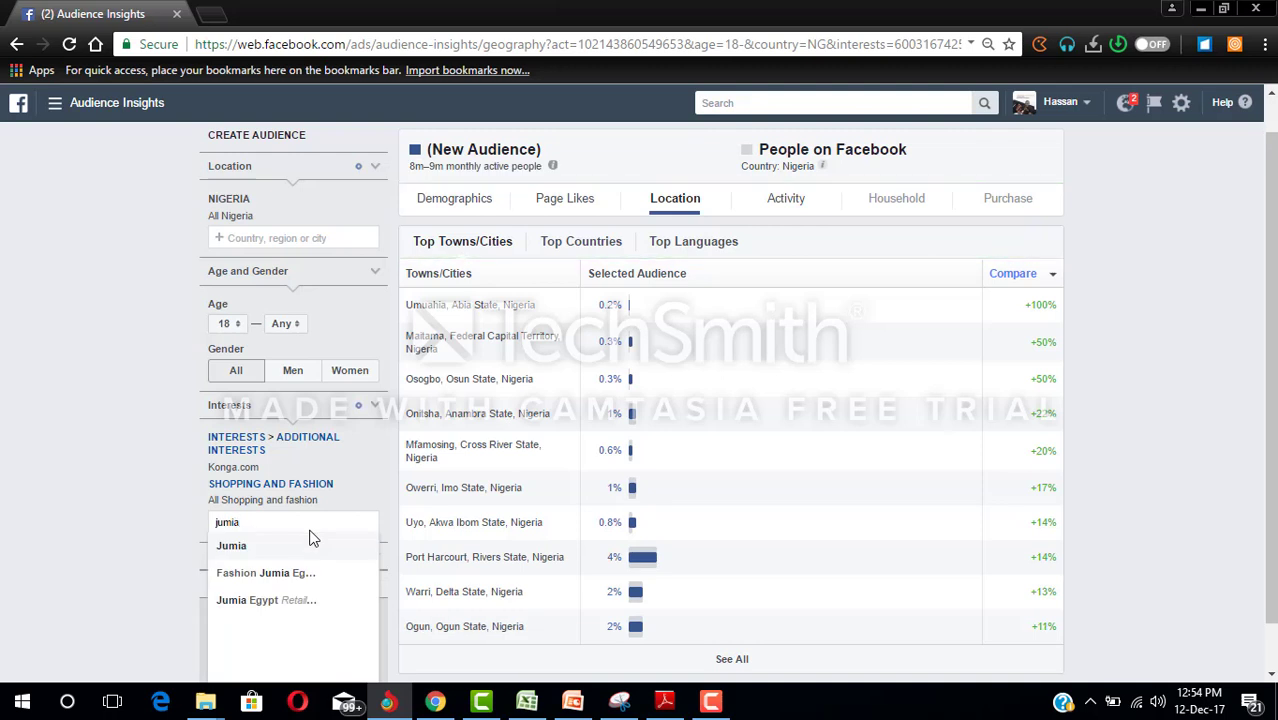
click(231, 548)
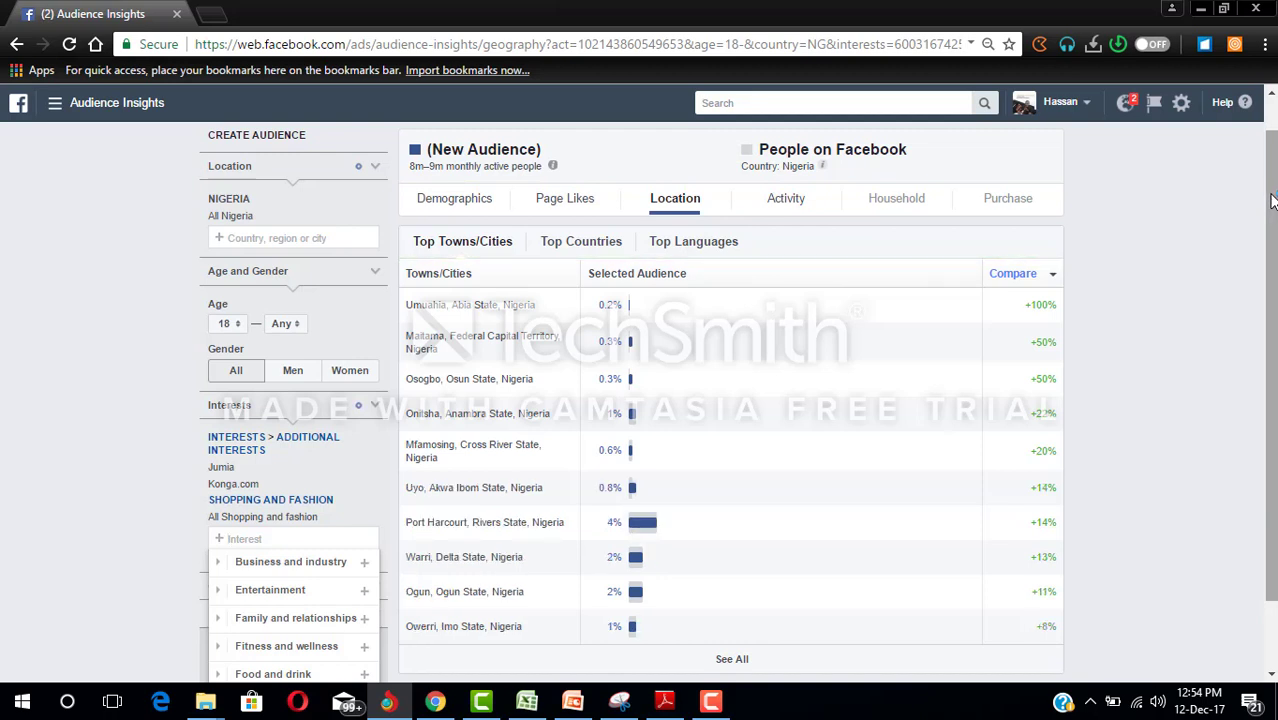
Examine the age and gender demographics of the new Nigerian shopping audience.
scroll(1272, 200, up, 1)
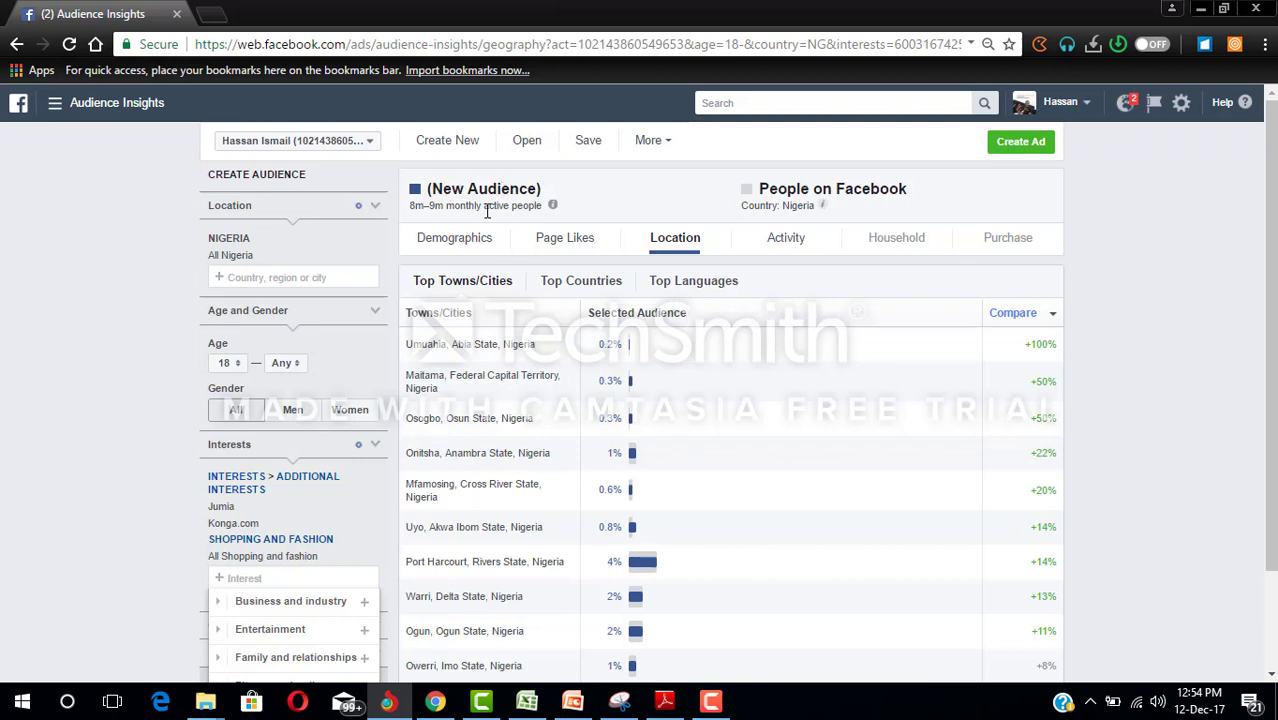
click(463, 245)
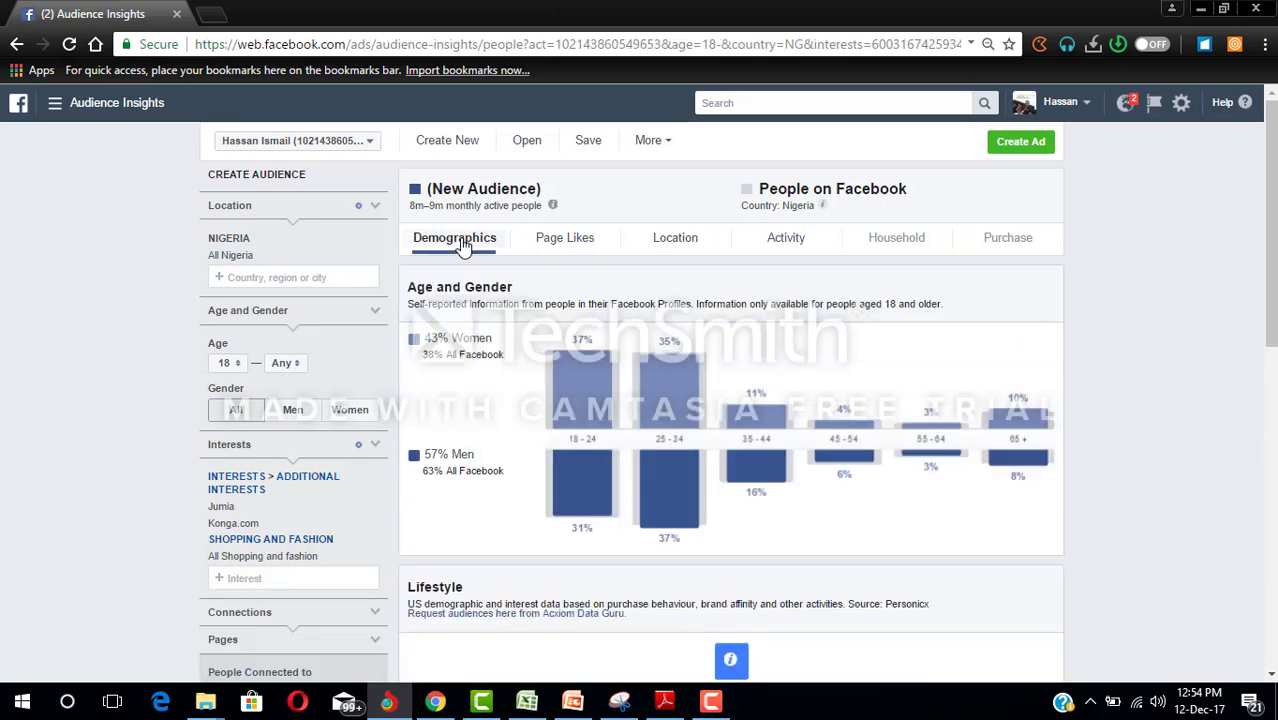
mouse_move(694, 415)
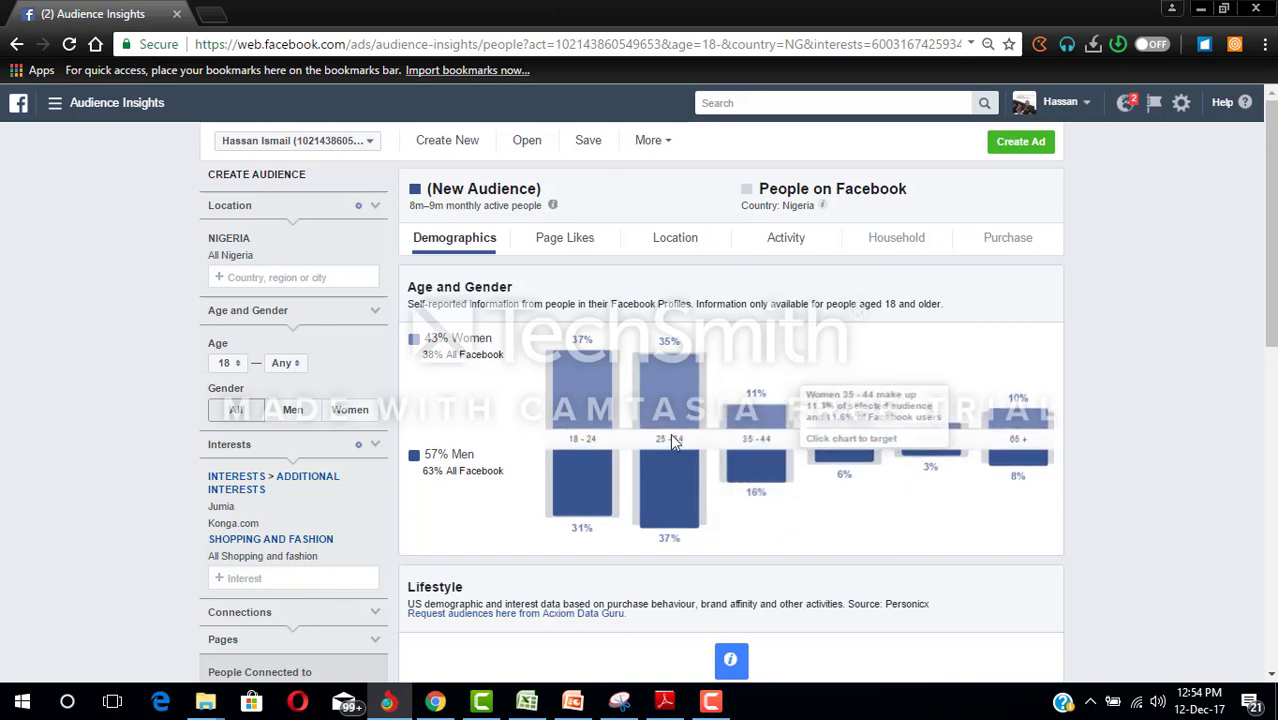
Save the new audience under the name "ecommerce audience".
click(587, 147)
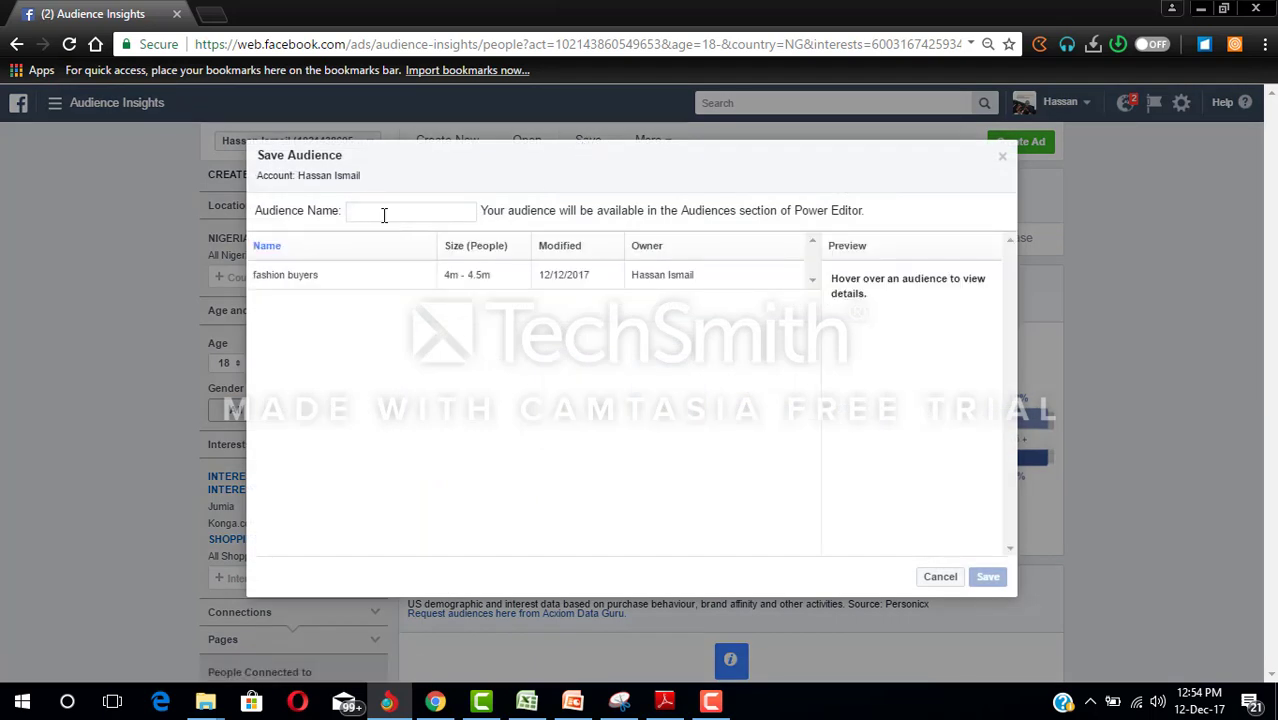
text(ecommerce)
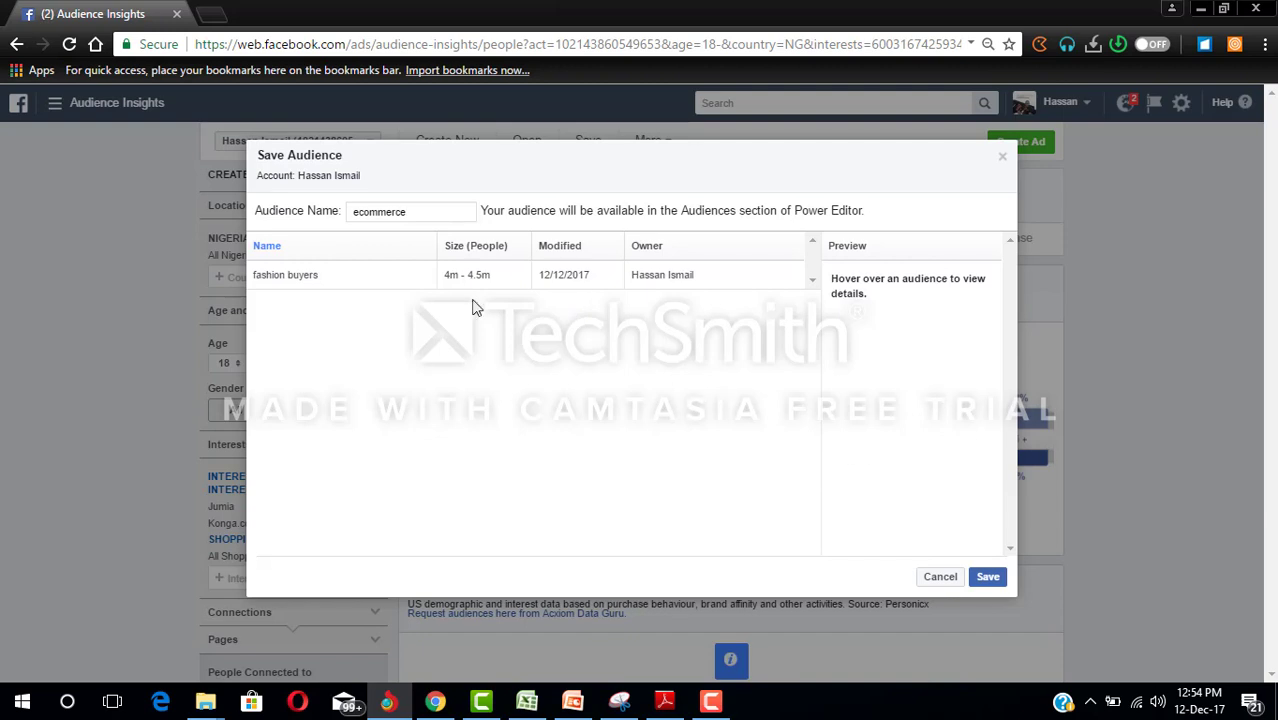
mouse_move(290, 285)
text(dience)
click(988, 579)
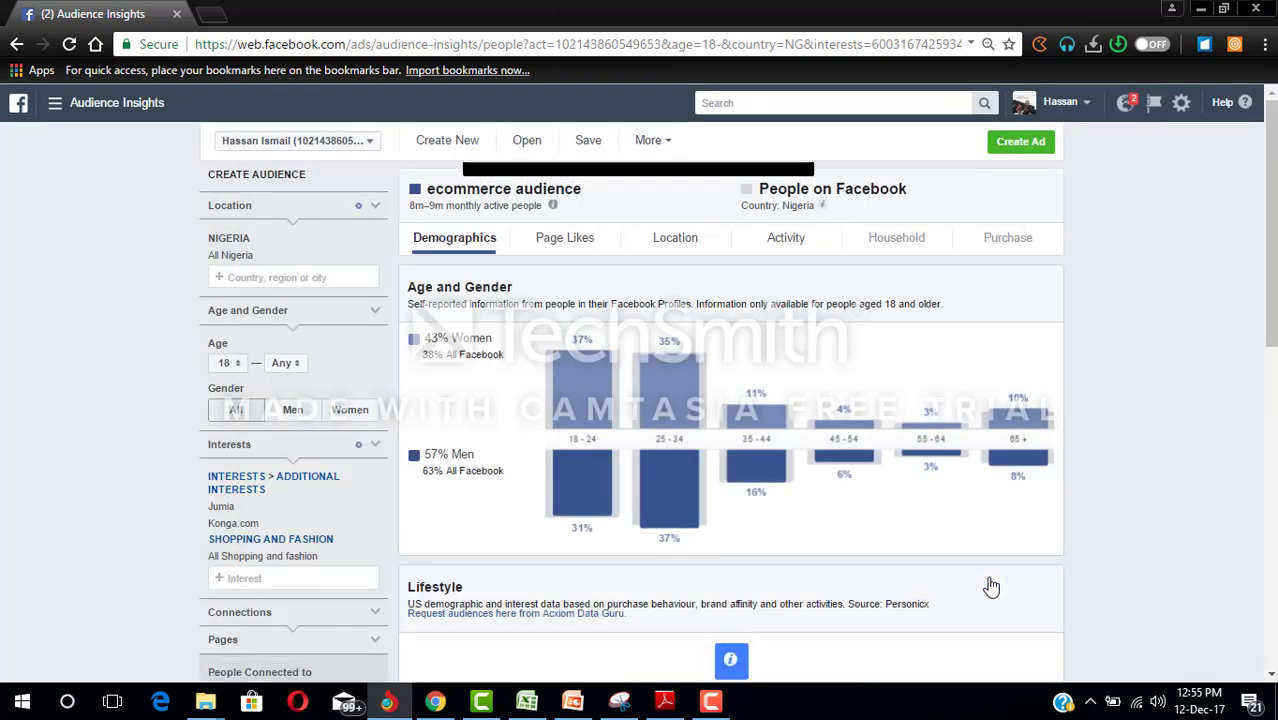
click(384, 42)
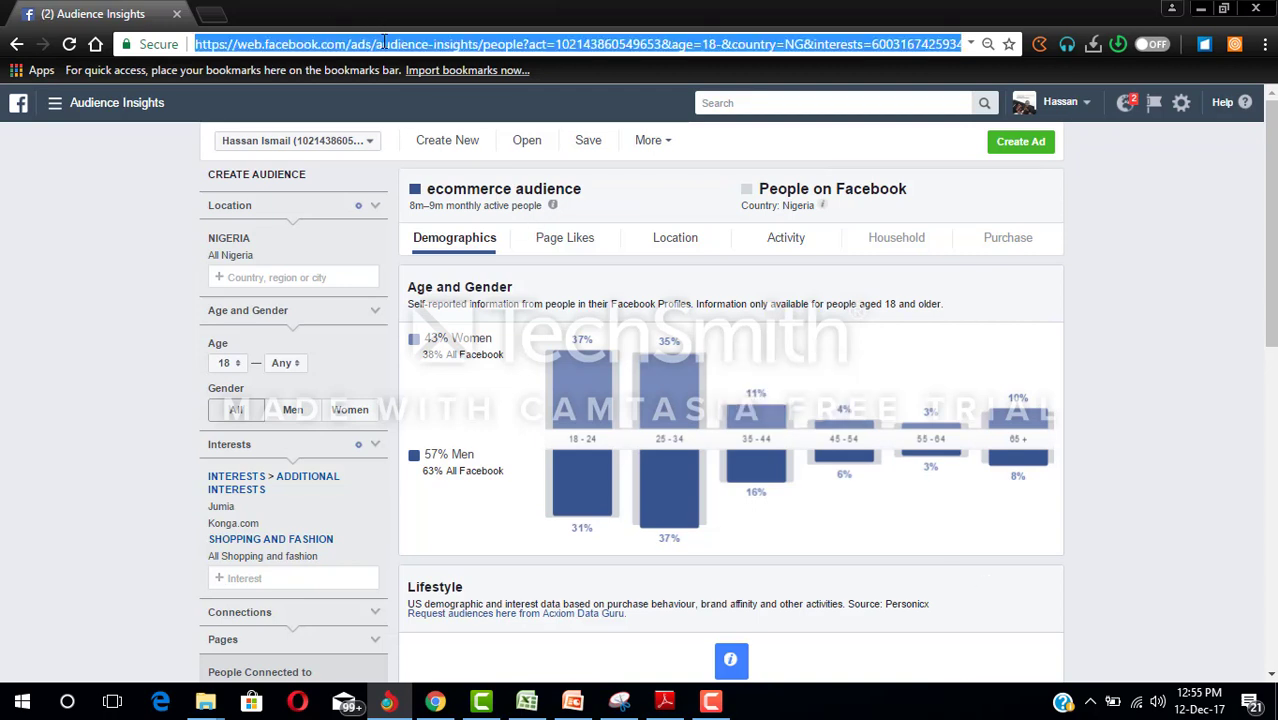
text(face)
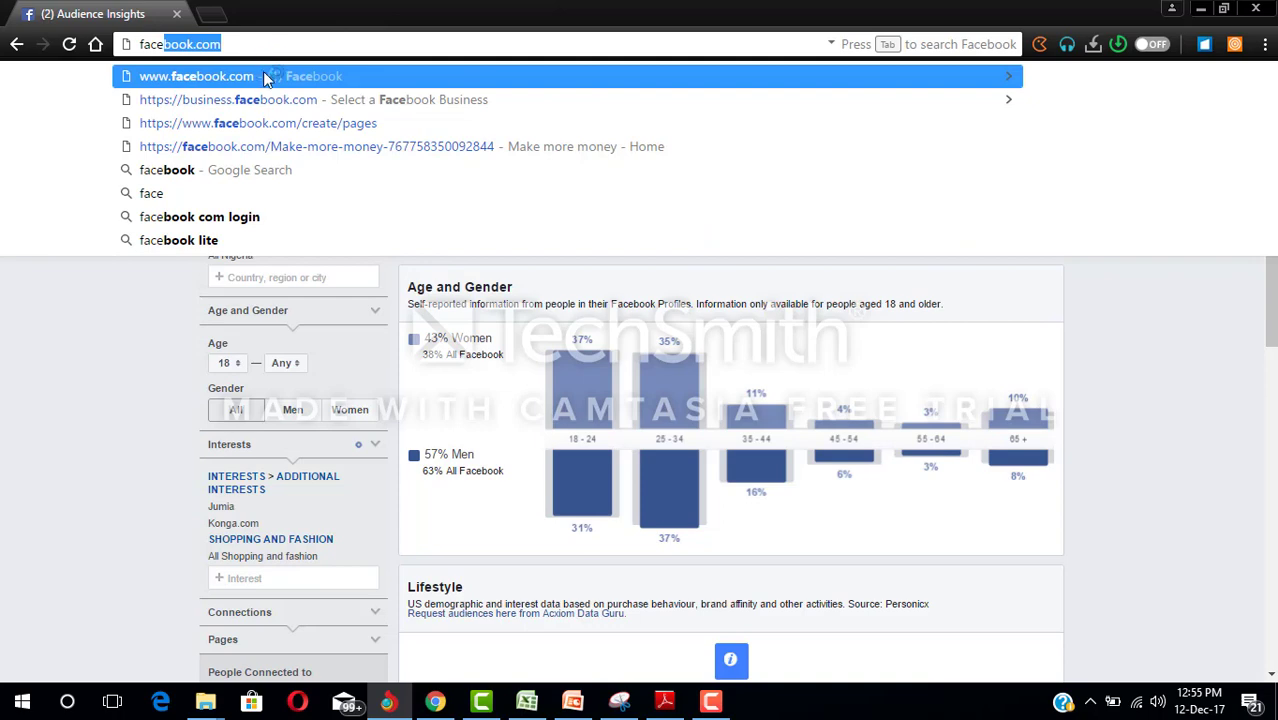
click(266, 76)
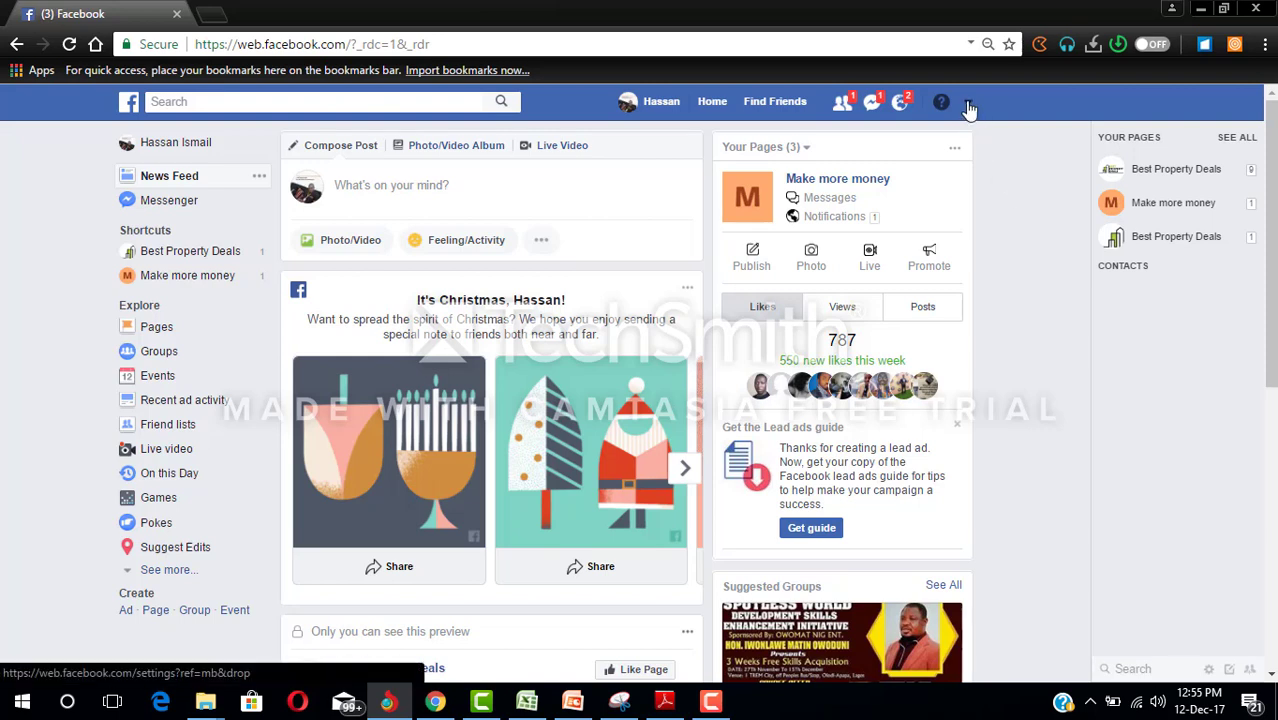
Open the Create Ads page from the Facebook account options.
click(967, 104)
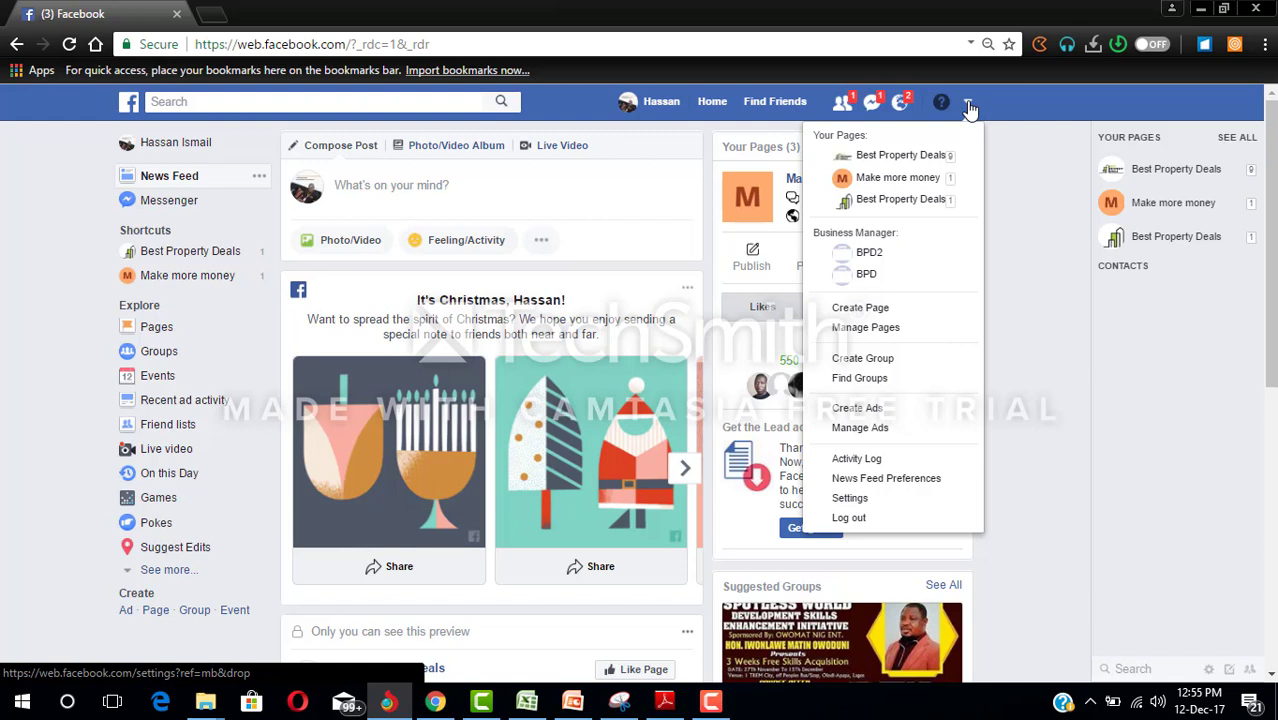
drag(852, 358, 888, 420)
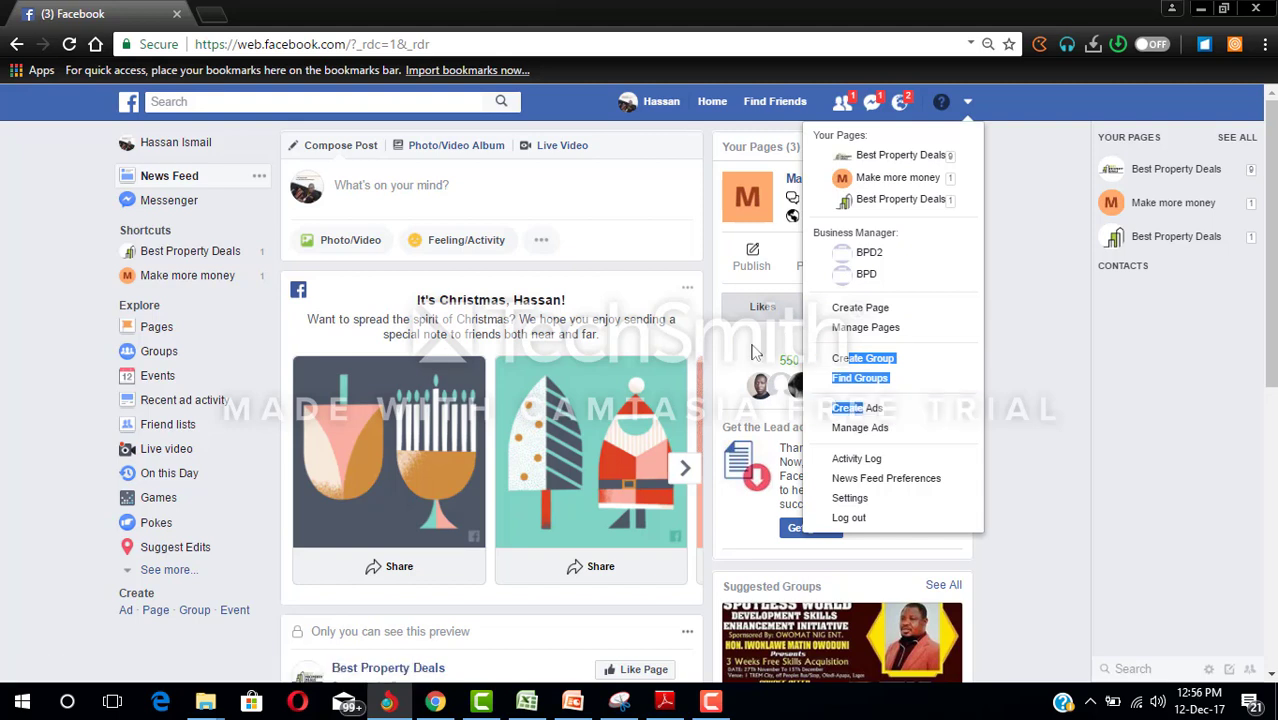
click(967, 104)
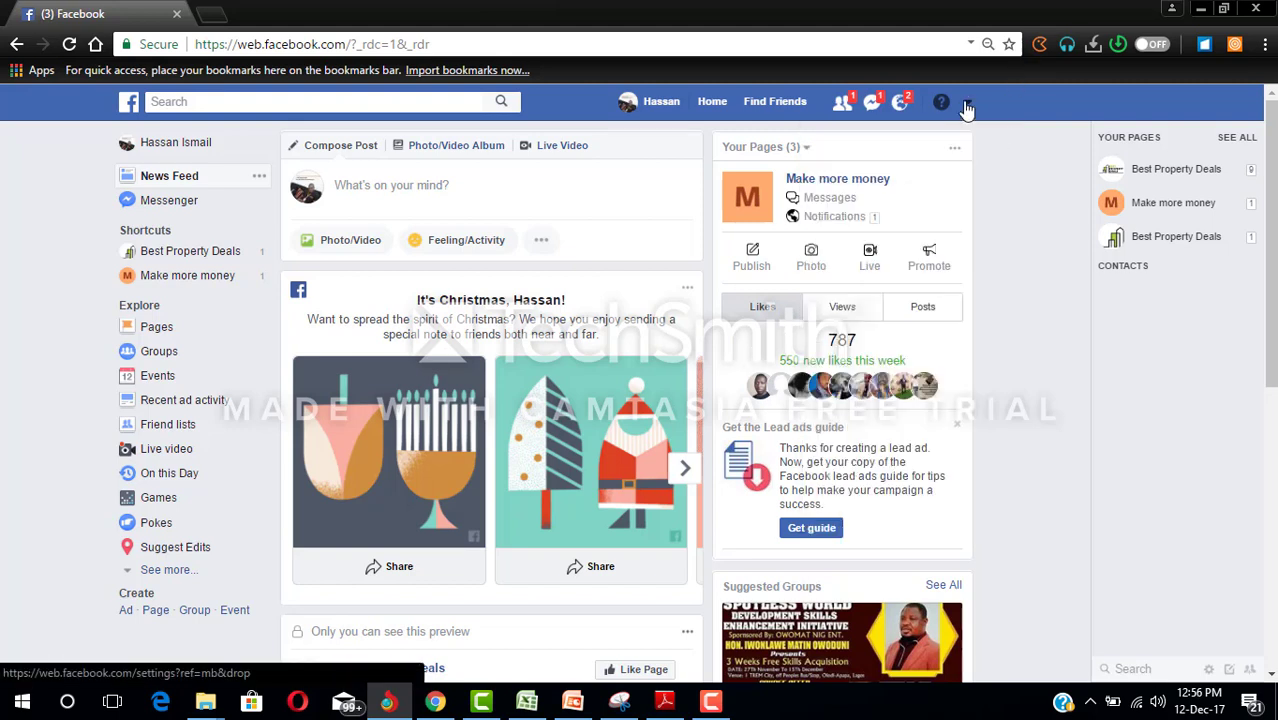
click(967, 104)
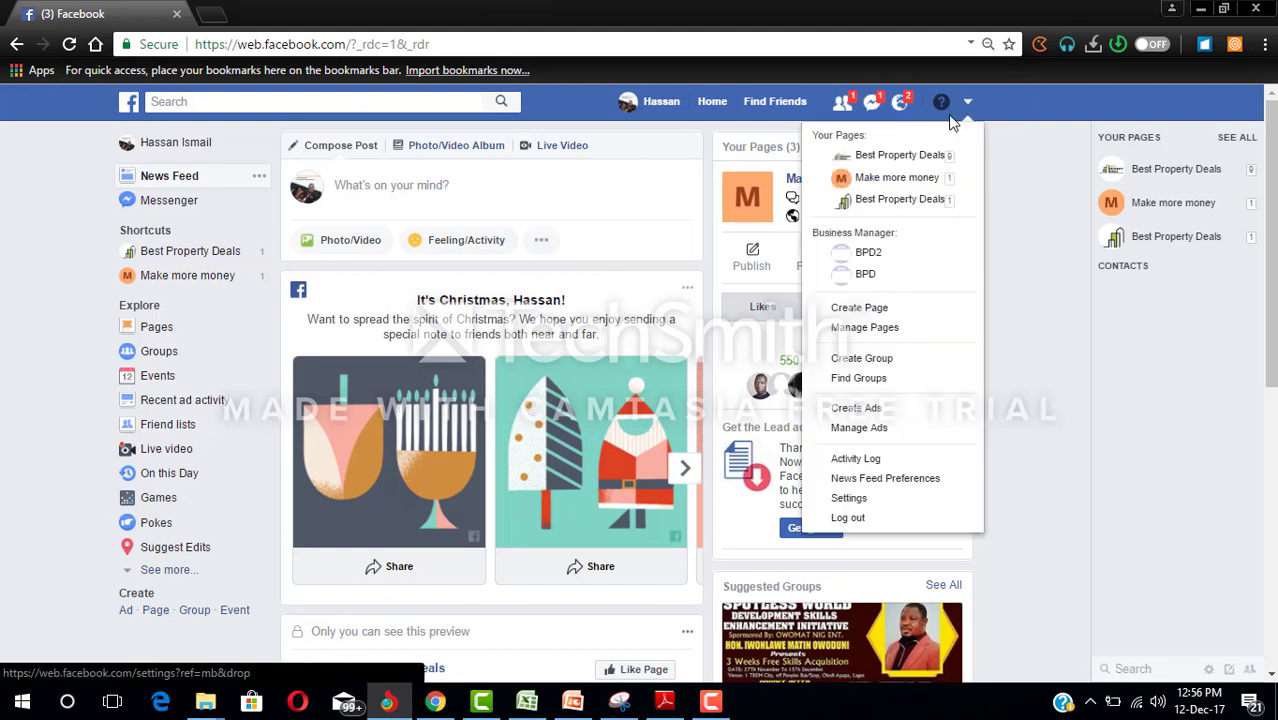
click(862, 412)
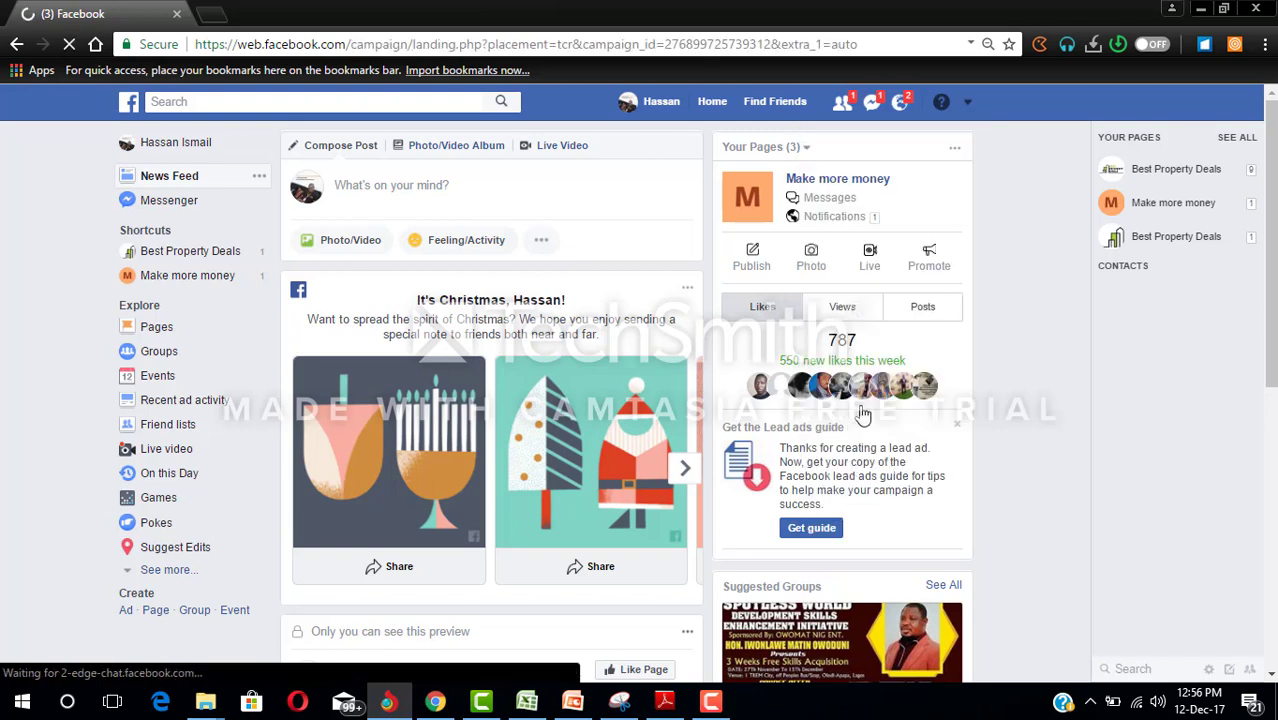